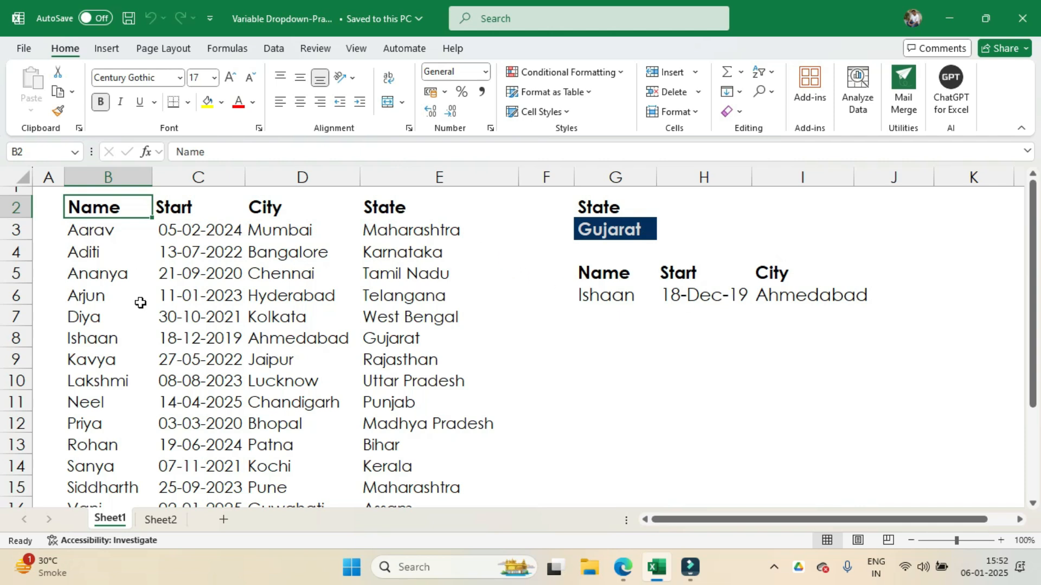
# Step: Look through the source data, highlighting the City column and the State column
pyautogui.scroll(-2, 140, 303)
pyautogui.scroll(2, 143, 304)
pyautogui.click(306, 179)
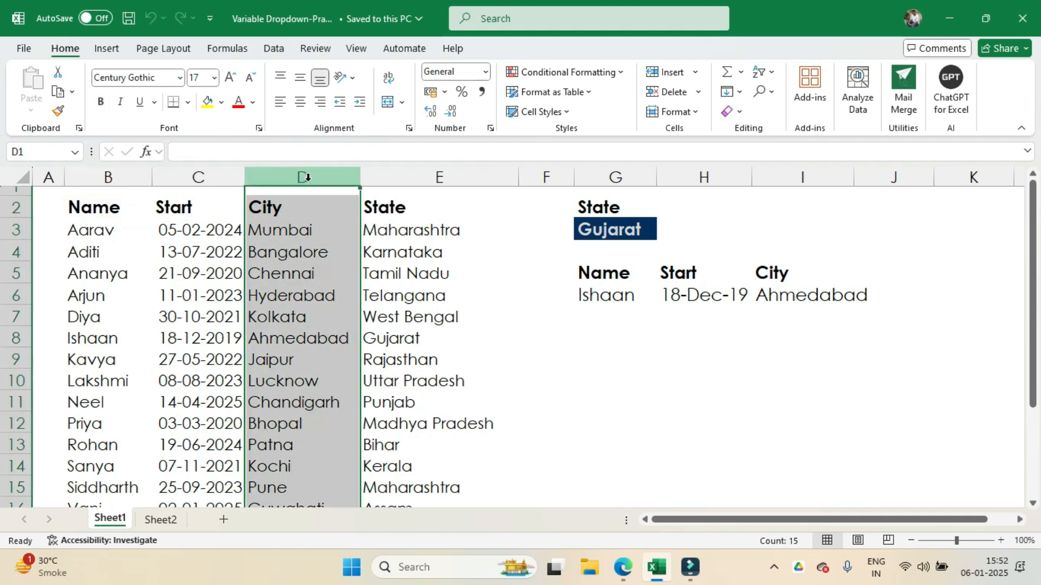
pyautogui.click(399, 179)
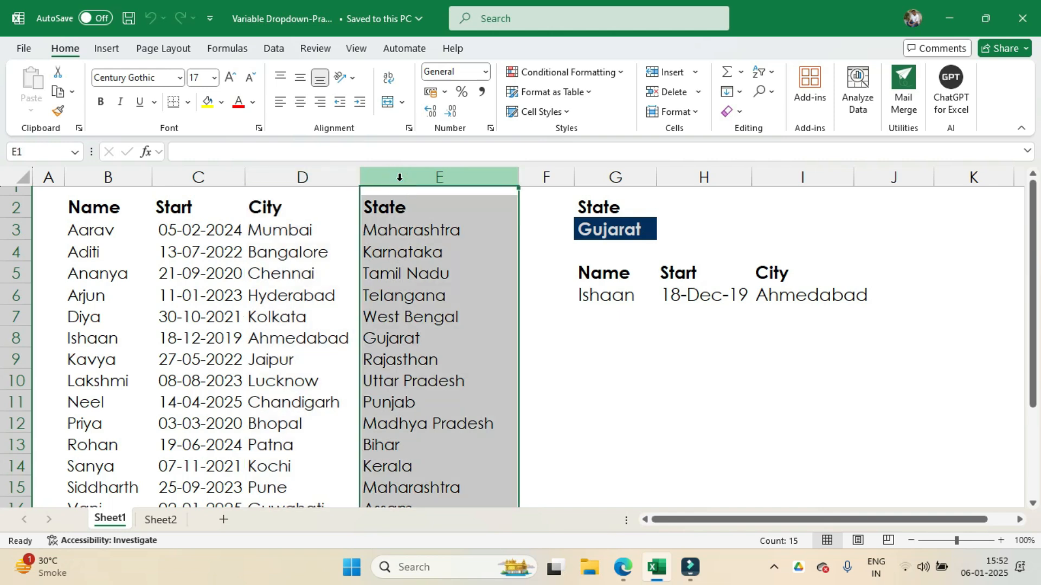
# Step: Choose Punjab in the State dropdown in G3 and highlight the matching source record in row 11
pyautogui.click(610, 227)
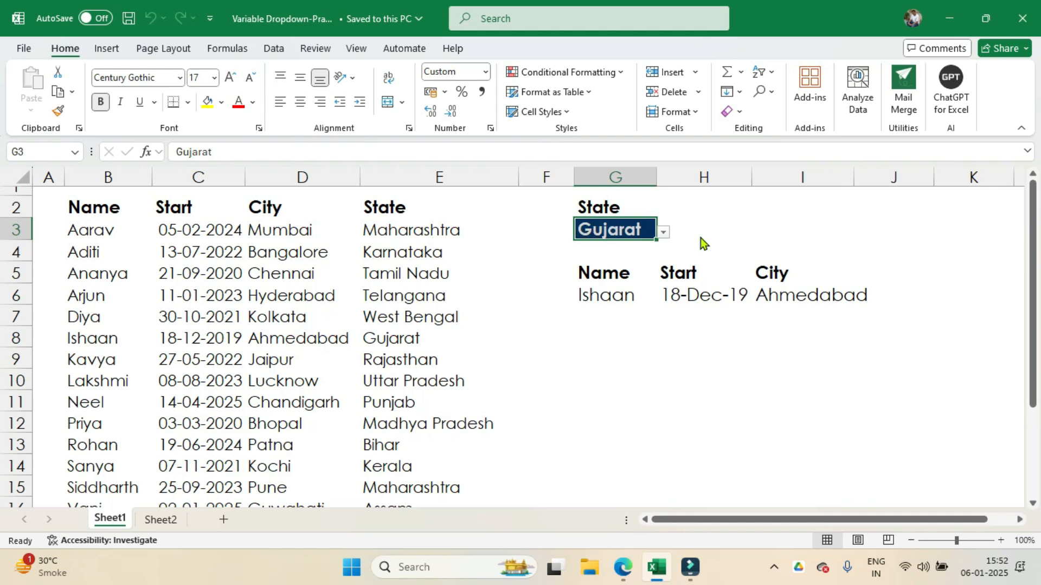
pyautogui.click(663, 232)
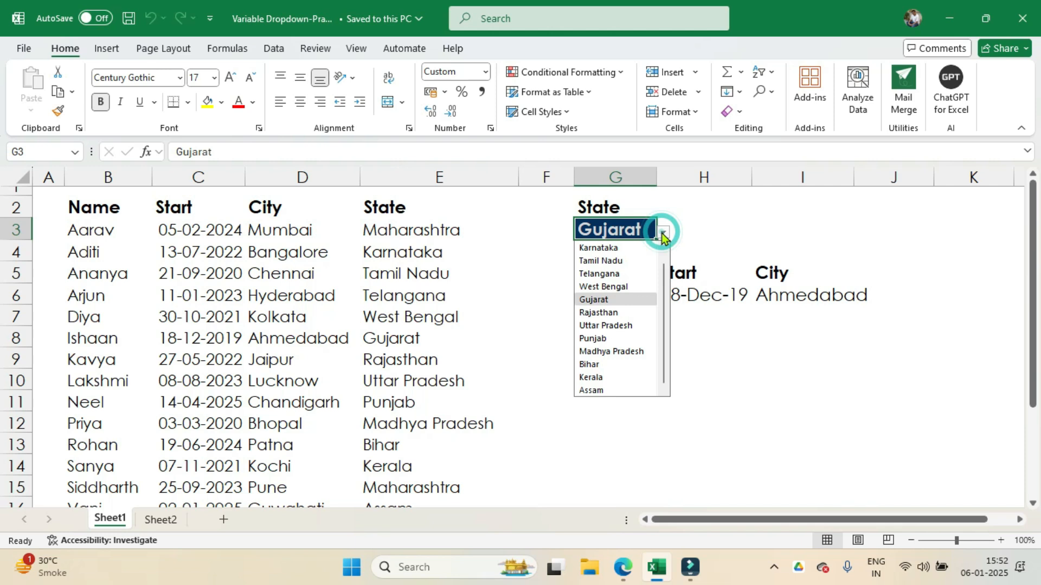
pyautogui.click(621, 339)
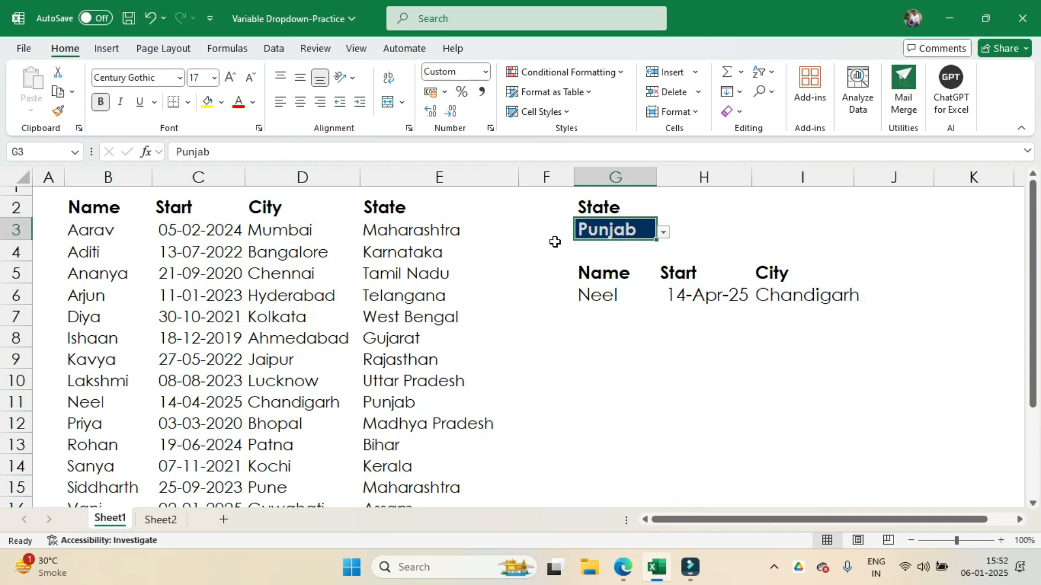
pyautogui.click(394, 402)
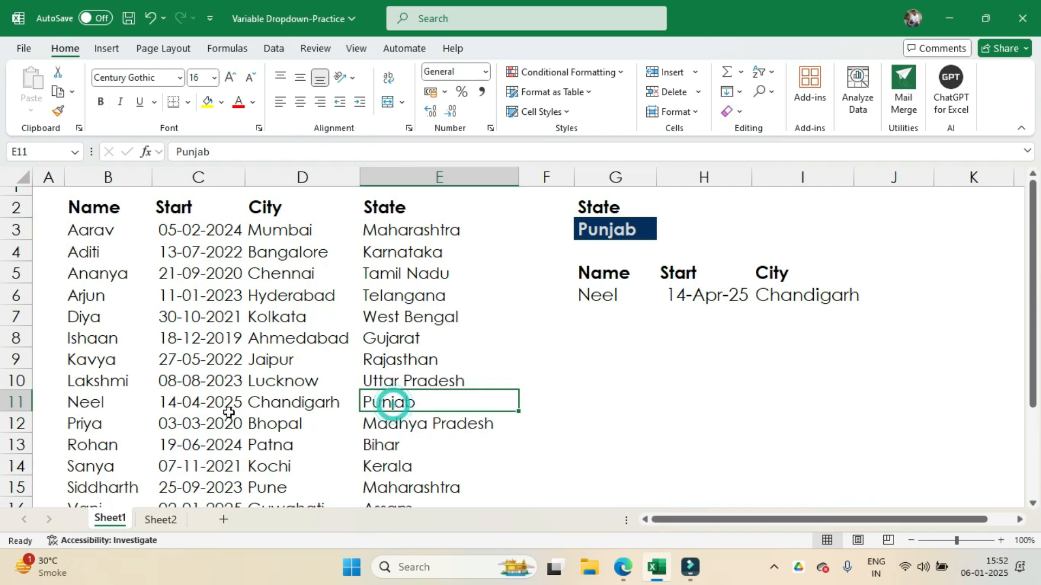
pyautogui.click(77, 410)
pyautogui.click(15, 404)
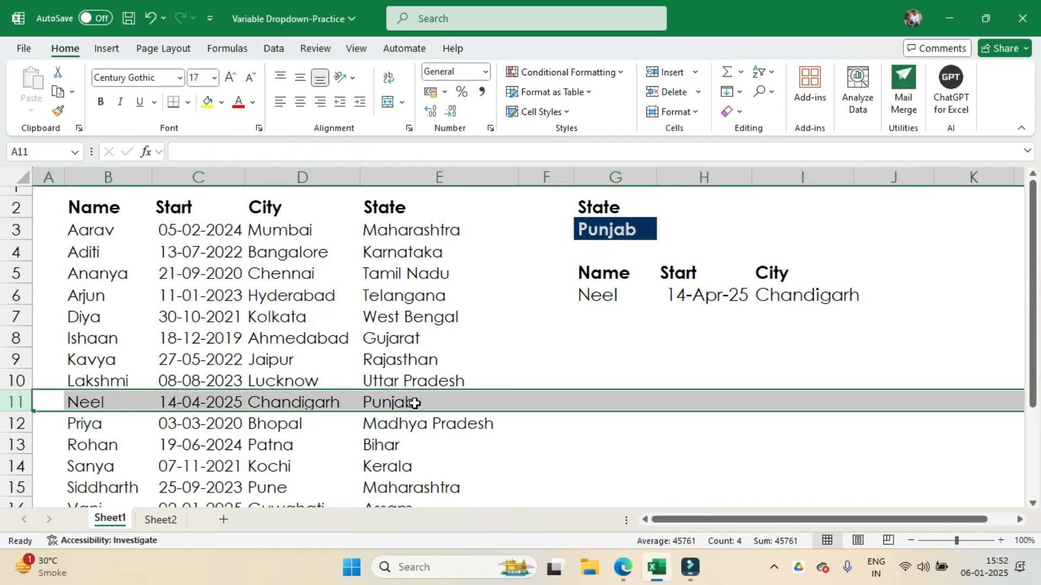
# Step: Choose Maharashtra from the State dropdown in G3
pyautogui.click(660, 238)
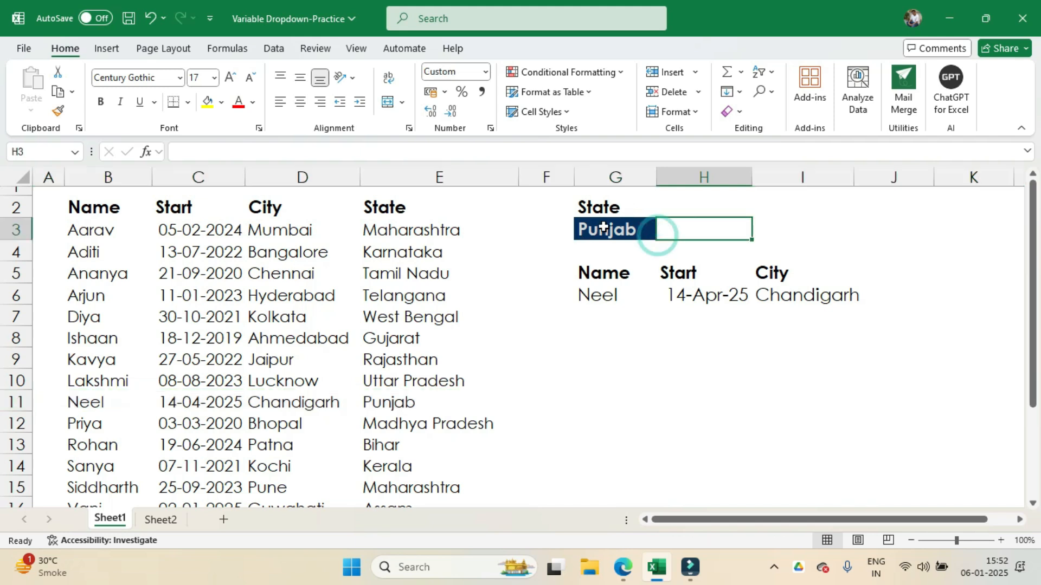
pyautogui.click(653, 235)
pyautogui.click(664, 234)
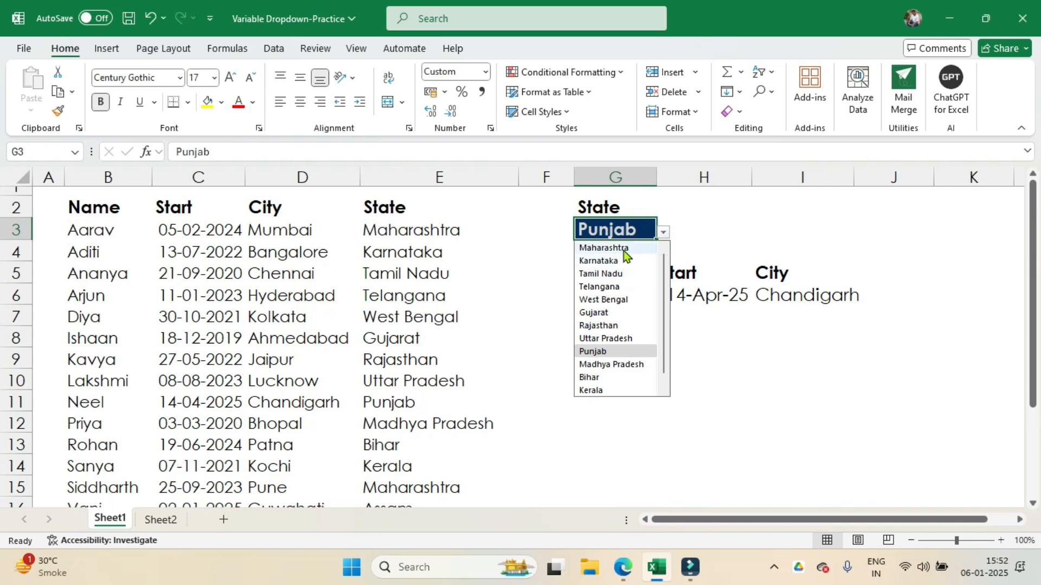
pyautogui.click(617, 250)
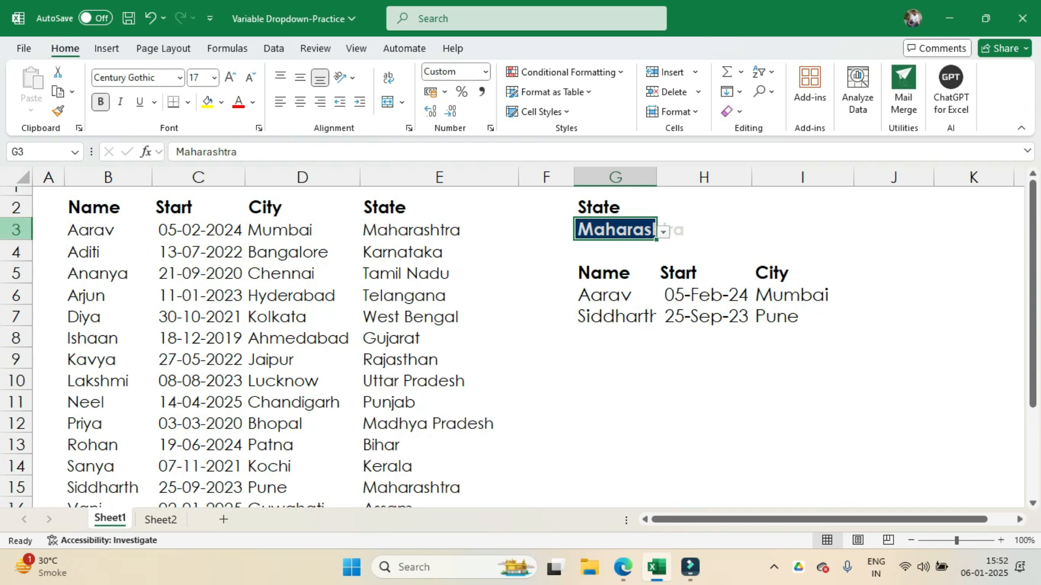
# Step: Compare the filtered results with the Maharashtra records in rows 3 and 15, and check where the source data ends
pyautogui.click(16, 229)
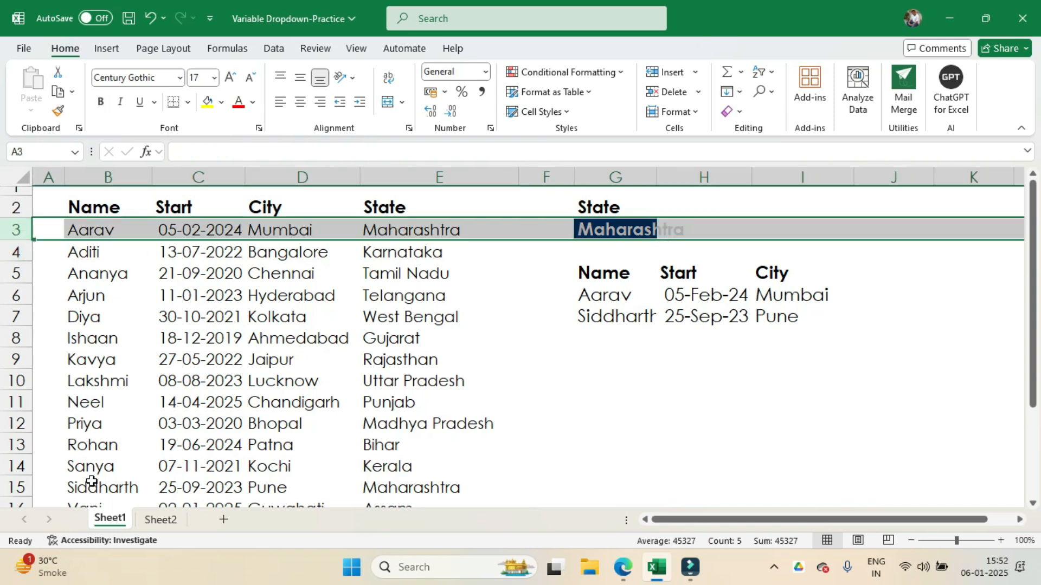
pyautogui.click(17, 488)
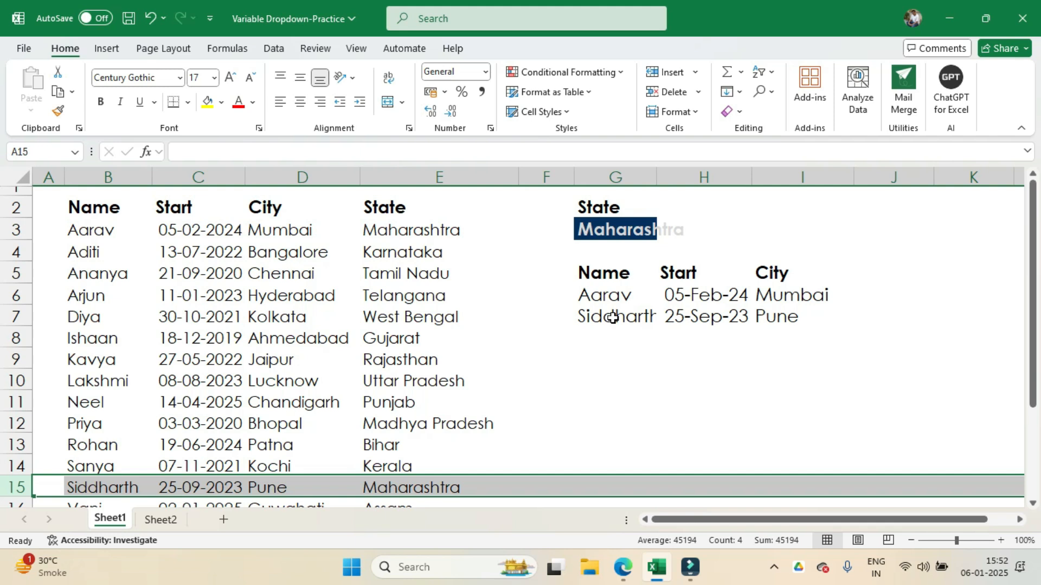
pyautogui.scroll(-1, 613, 319)
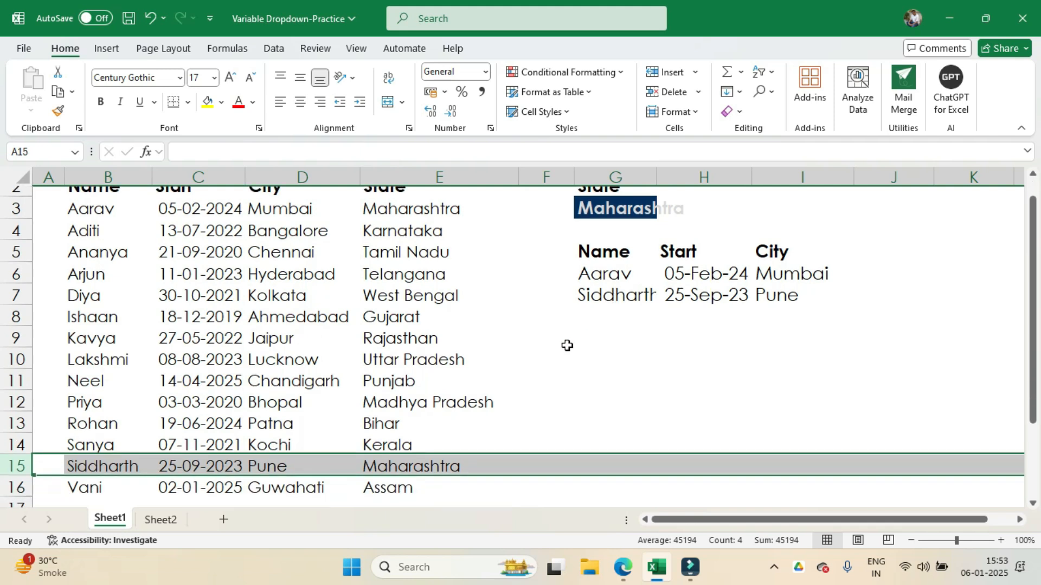
pyautogui.scroll(-2, 407, 360)
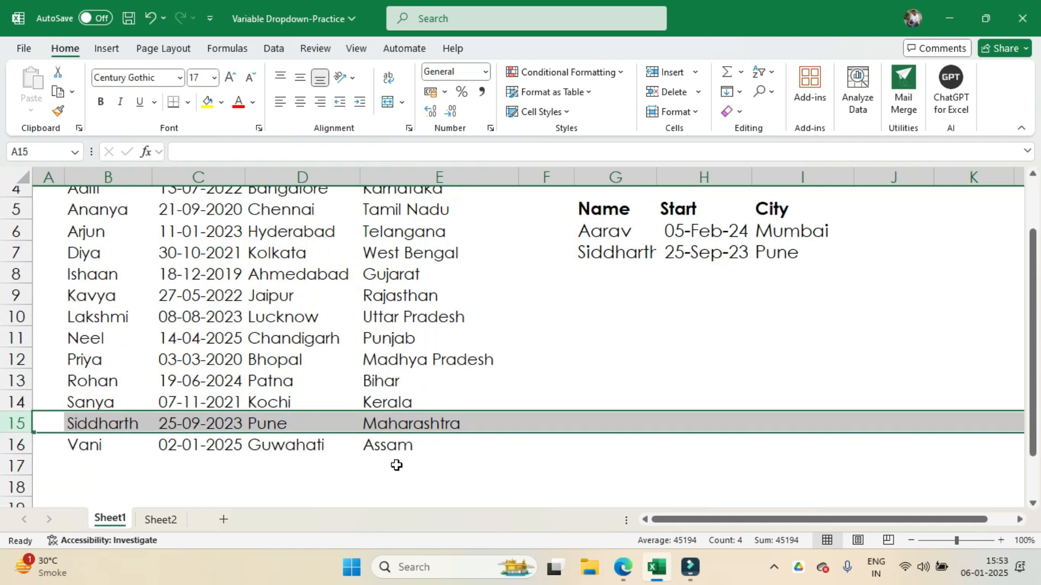
pyautogui.click(219, 466)
pyautogui.scroll(3, 364, 466)
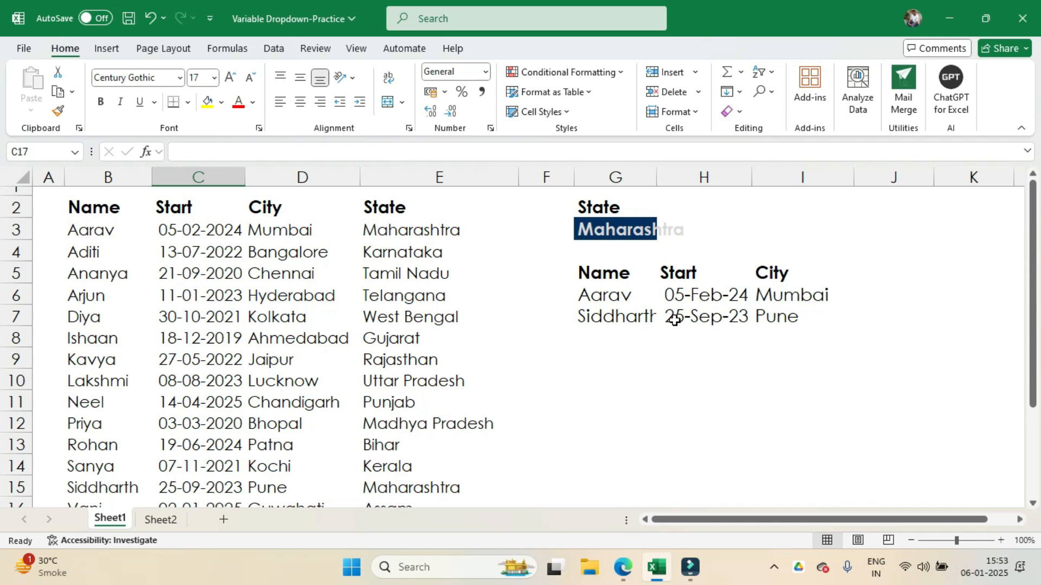
# Step: Convert the data range B2:E16 into a table with headers and turn off its filter buttons
pyautogui.click(218, 320)
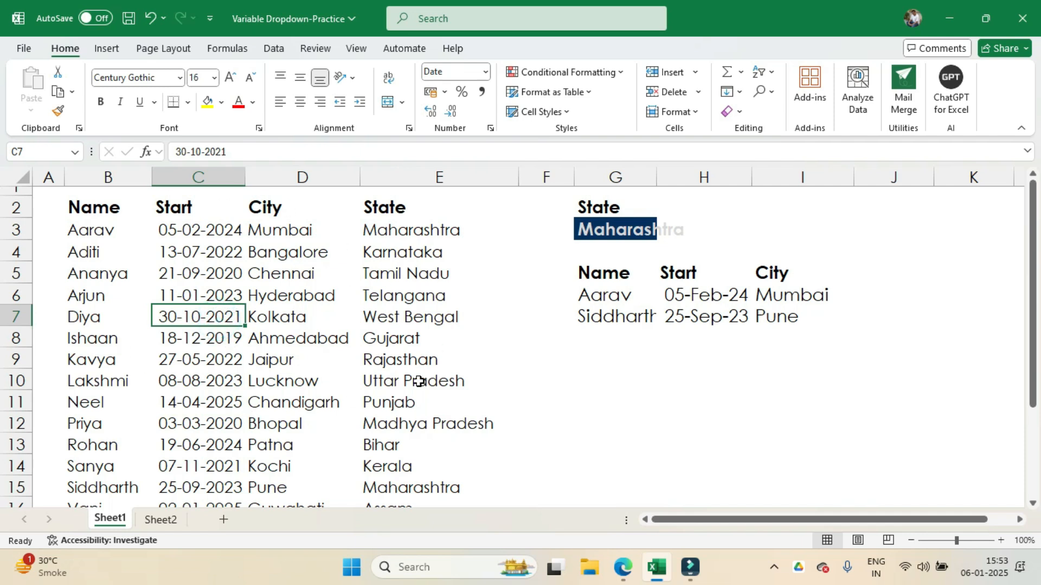
pyautogui.click(116, 51)
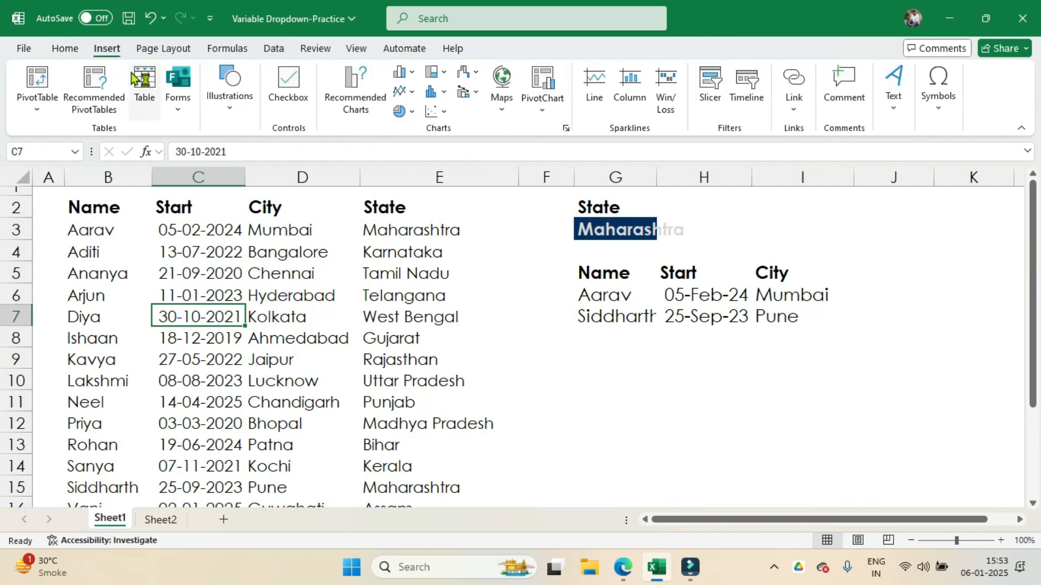
pyautogui.click(142, 86)
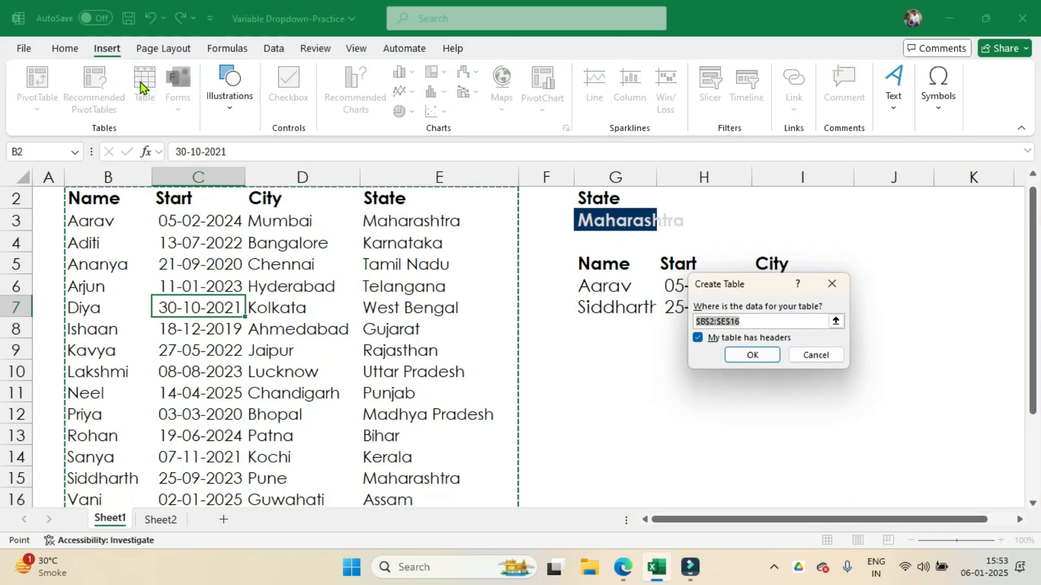
pyautogui.click(748, 356)
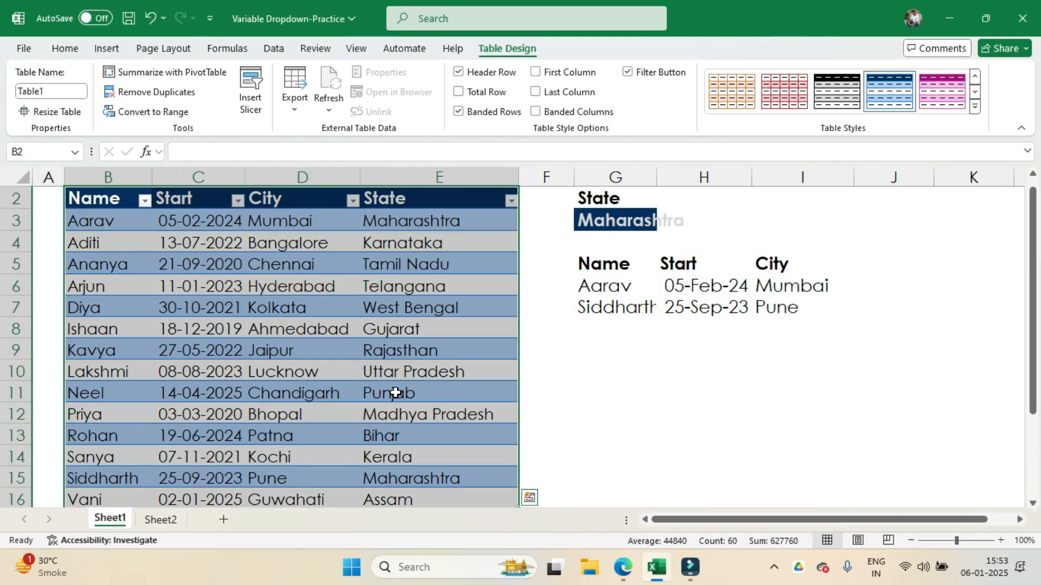
pyautogui.click(628, 72)
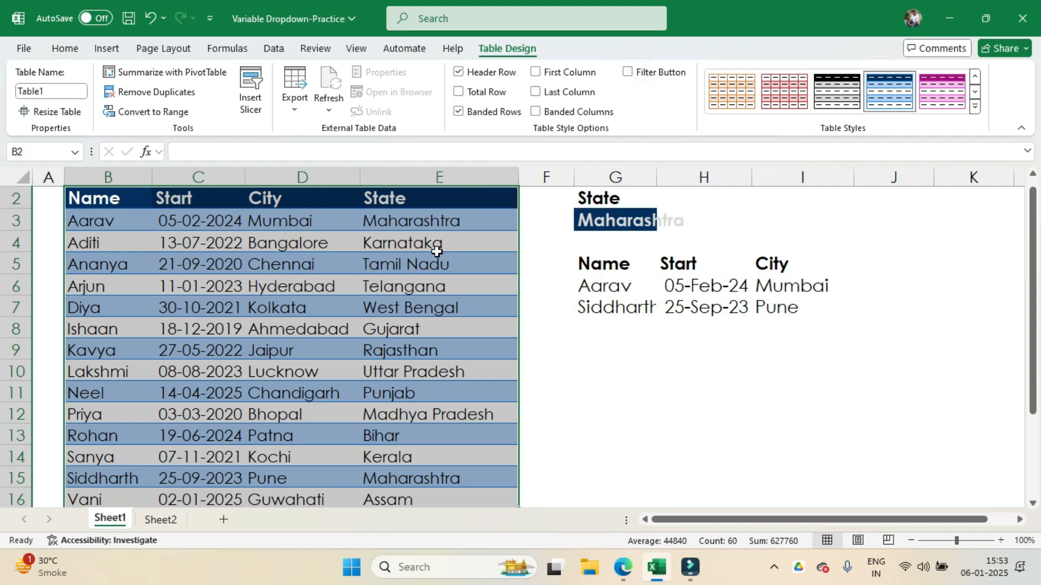
pyautogui.scroll(-2, 437, 253)
pyautogui.scroll(2, 436, 253)
# Step: Set the data validation of G3 to a List with the State column cells E3:E16 as its source
pyautogui.click(612, 221)
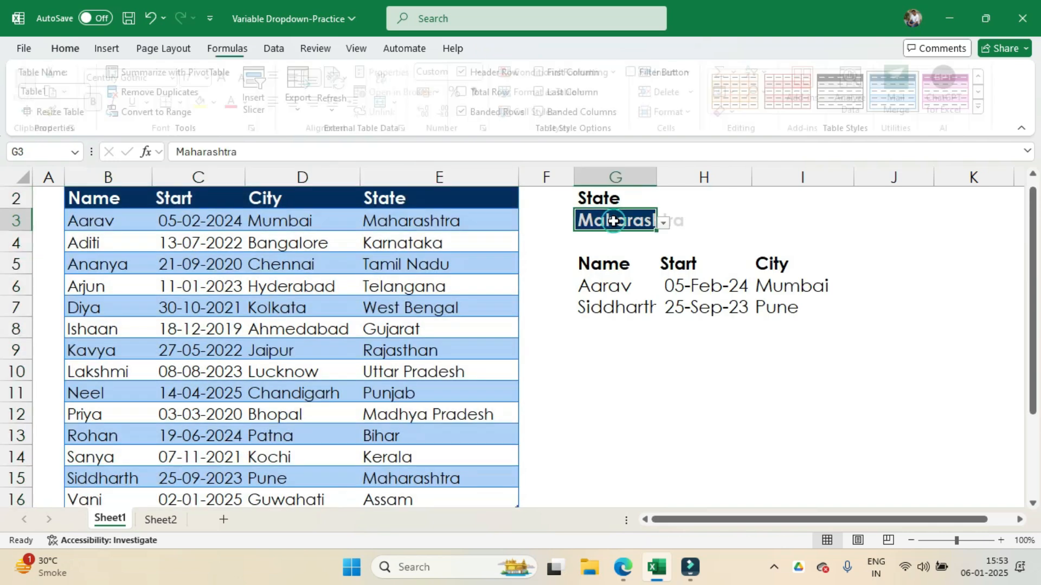
pyautogui.click(272, 49)
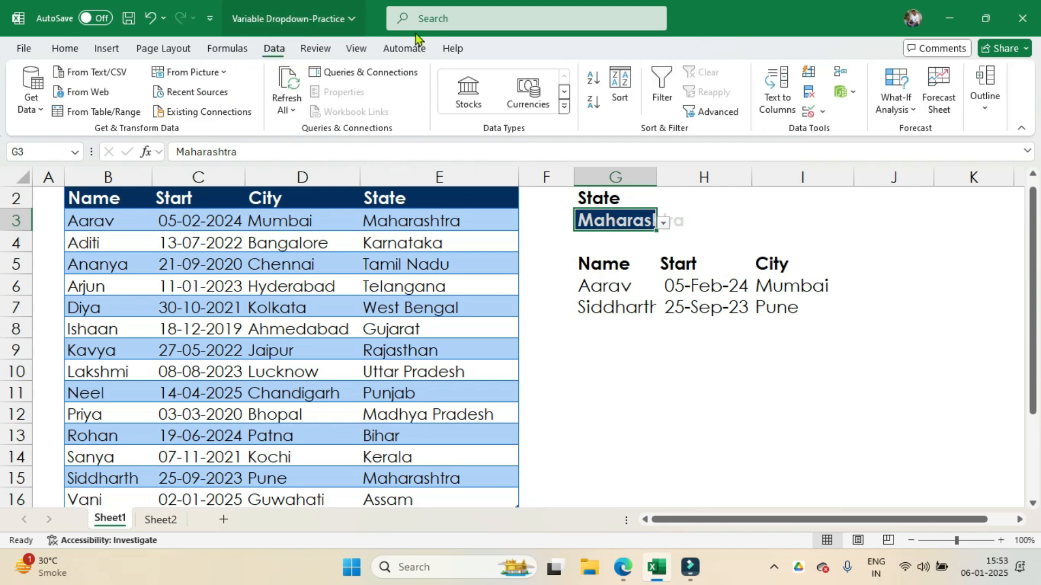
pyautogui.click(823, 113)
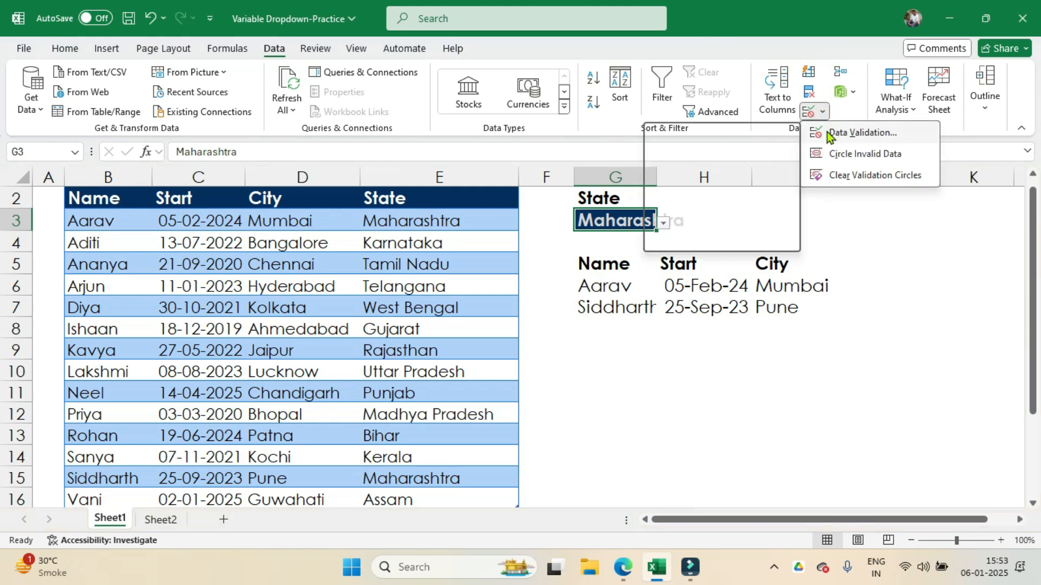
pyautogui.click(828, 134)
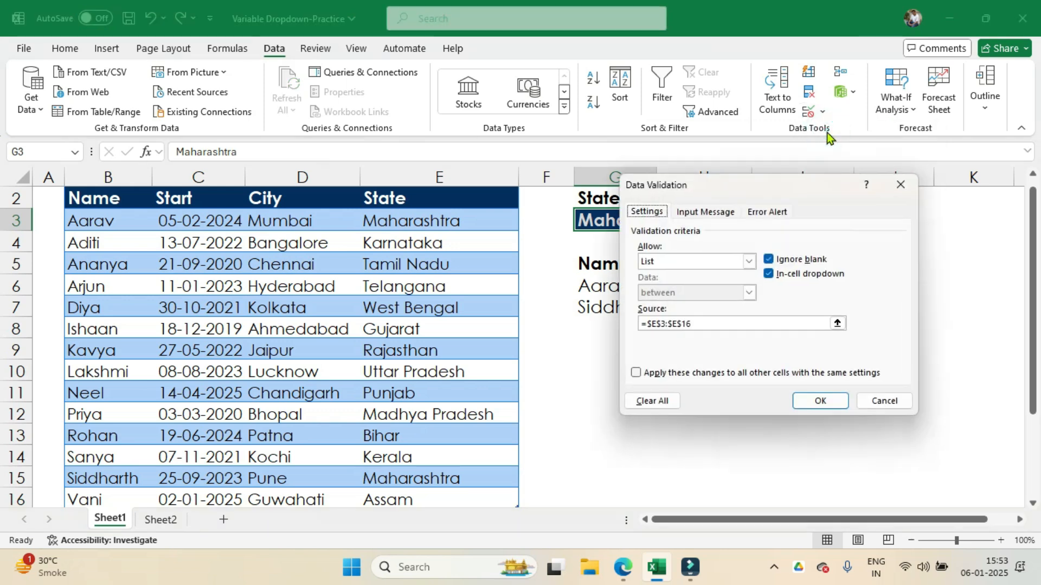
pyautogui.click(749, 262)
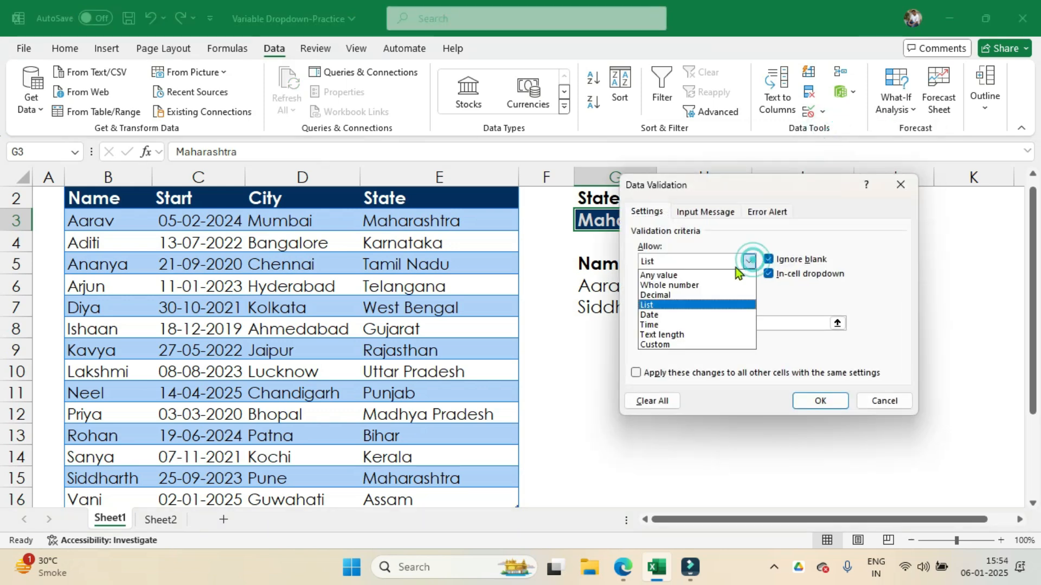
pyautogui.click(670, 309)
pyautogui.moveTo(707, 324); pyautogui.dragTo(612, 326)
pyautogui.scroll(1, 395, 317)
pyautogui.moveTo(440, 229); pyautogui.dragTo(434, 477)
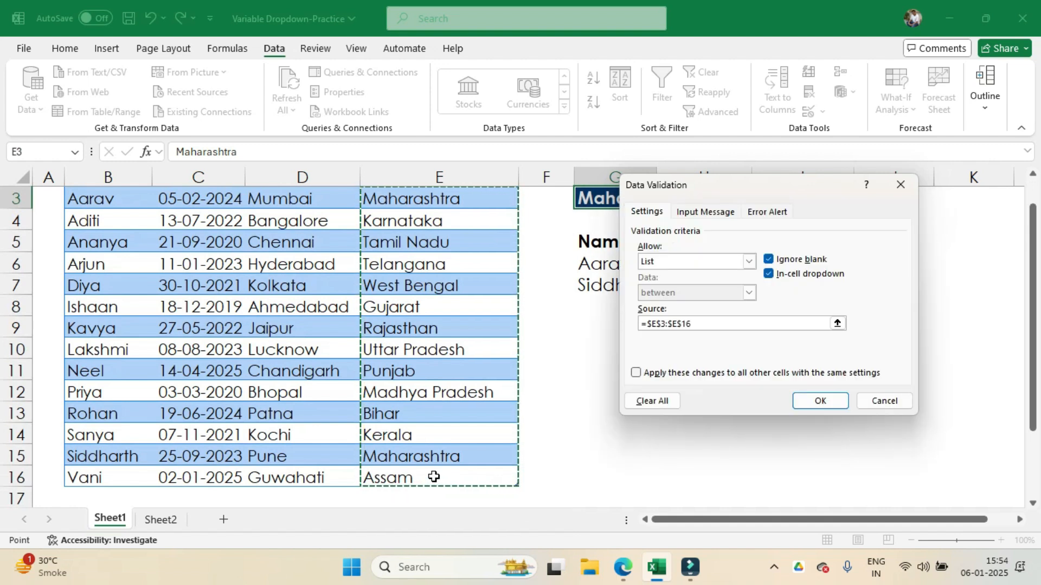
pyautogui.click(821, 401)
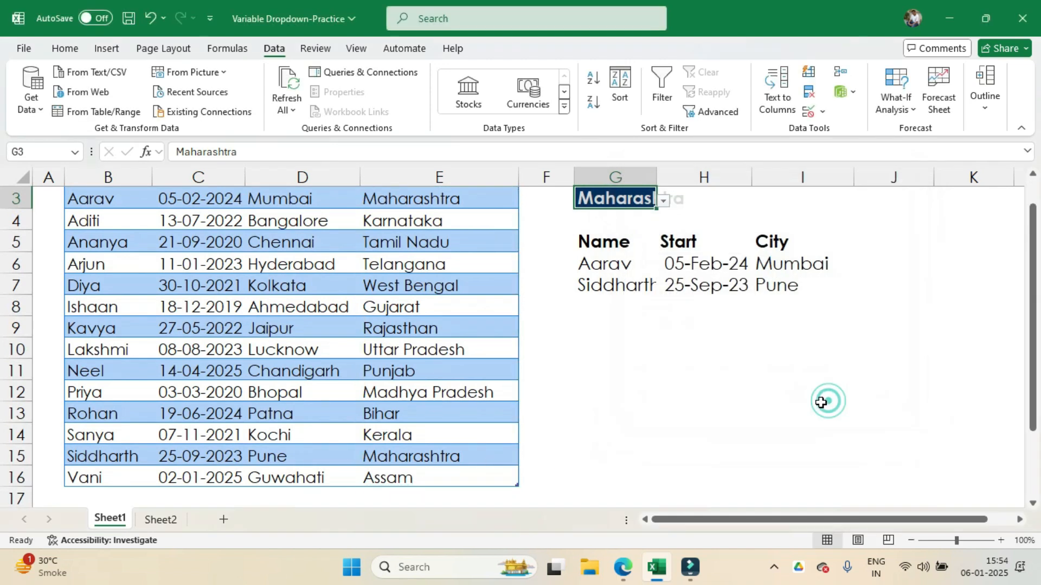
# Step: Open the State dropdown in G3 to review its list of states, leaving the selection as it is
pyautogui.scroll(1, 693, 220)
pyautogui.click(663, 234)
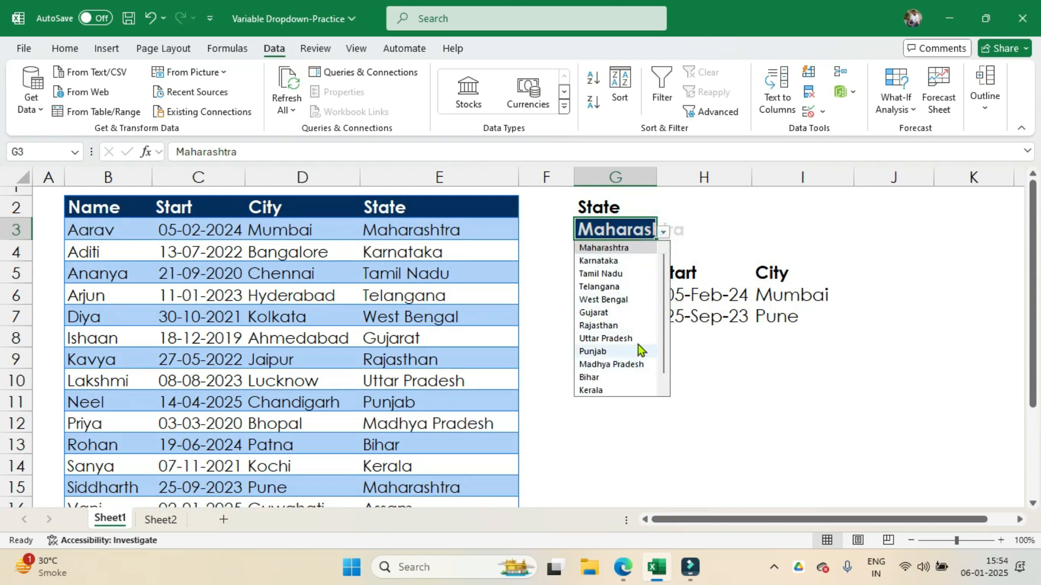
pyautogui.click(728, 214)
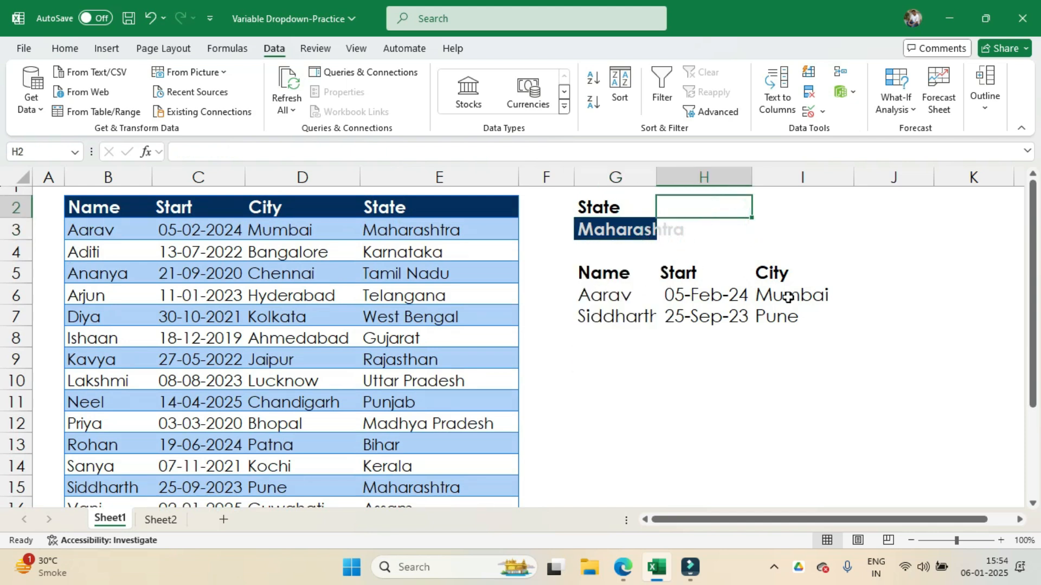
# Step: Clear the old results in G6:I7 and start a FILTER formula in G6 with the table's Name to City columns as the array
pyautogui.moveTo(612, 297); pyautogui.dragTo(797, 320)
pyautogui.press('Delete')
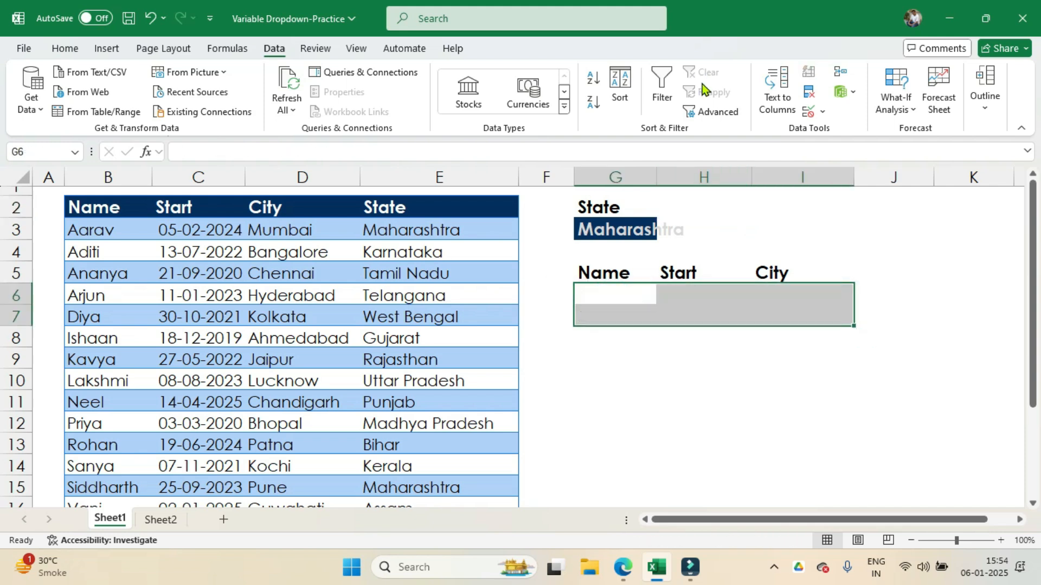
pyautogui.click(609, 294)
pyautogui.write('=f')
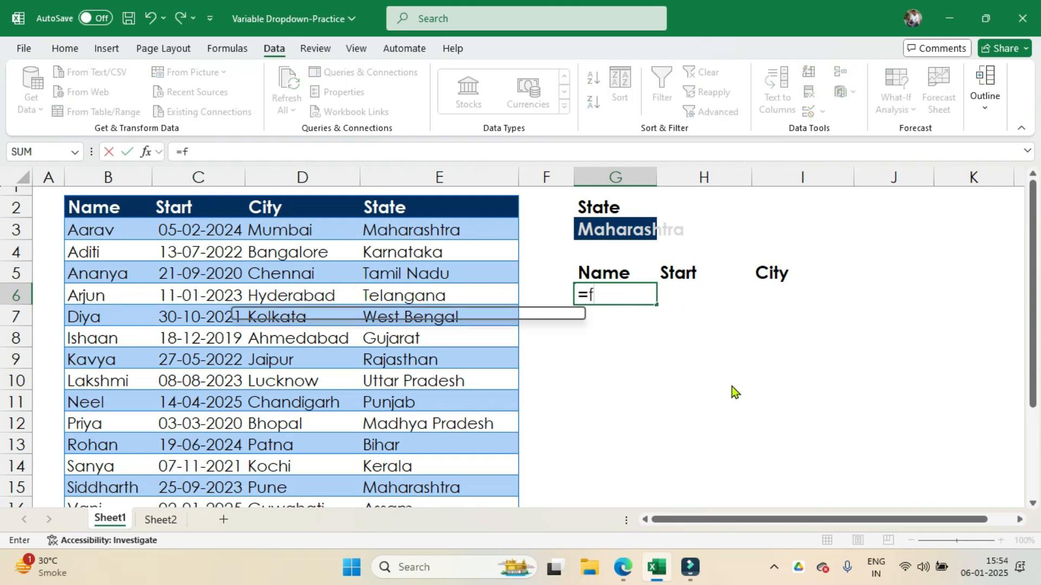
pyautogui.write('ilter')
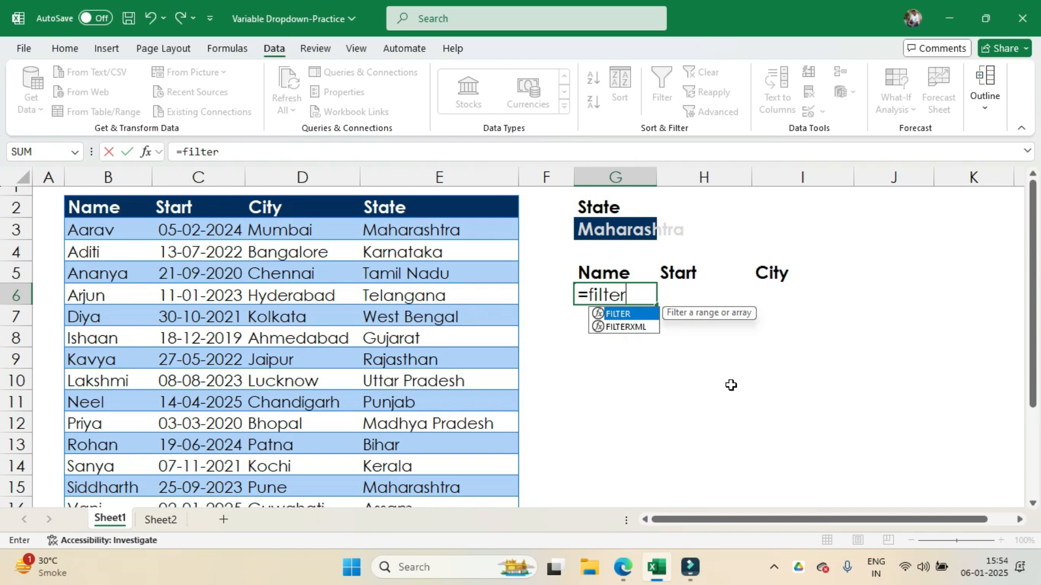
pyautogui.write('(')
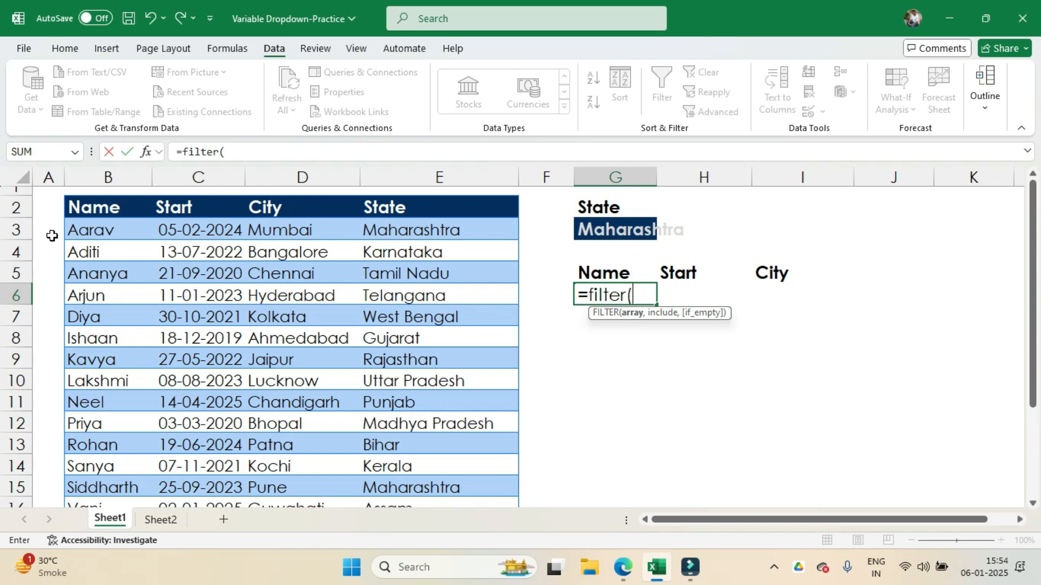
pyautogui.click(69, 230)
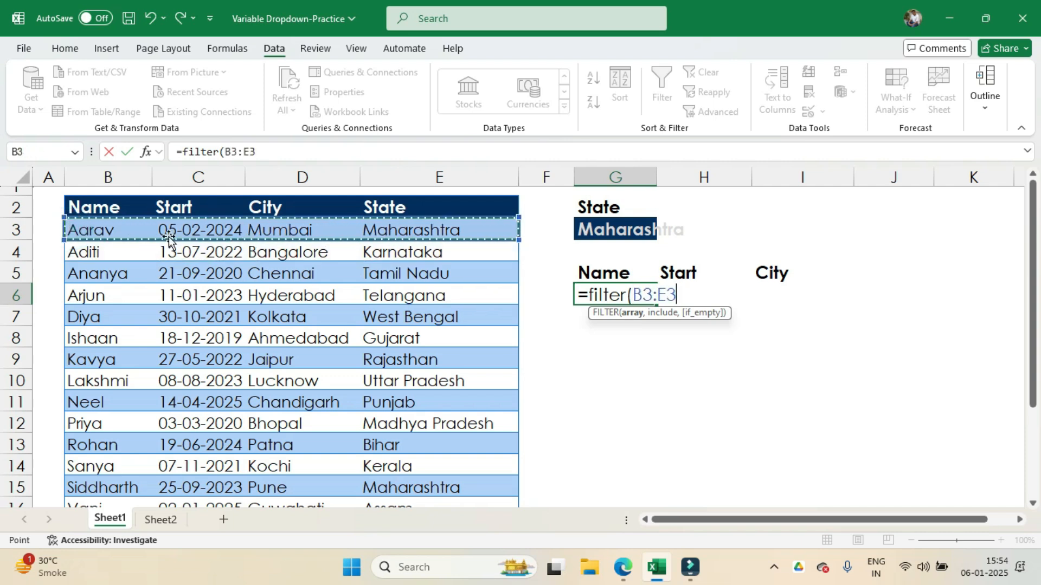
pyautogui.moveTo(119, 229); pyautogui.dragTo(303, 474)
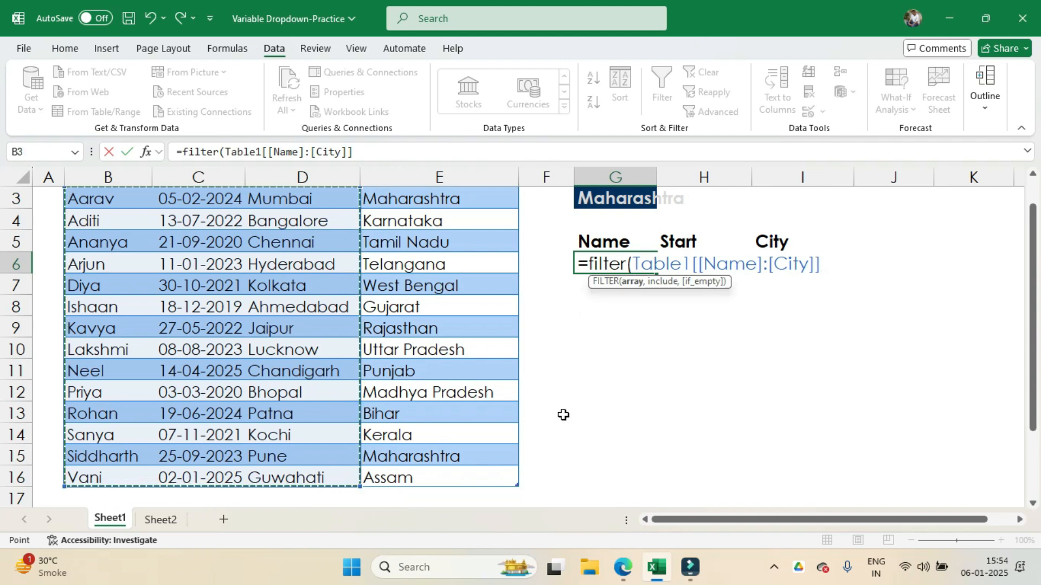
pyautogui.write(',')
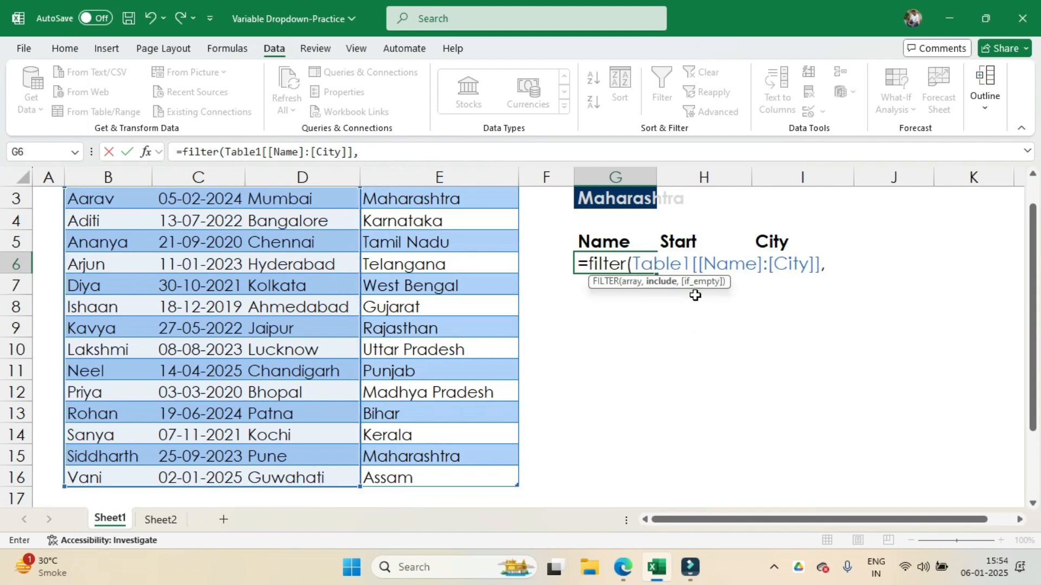
# Step: Complete the G6 FILTER formula with the condition that the table's State column equals G3
pyautogui.scroll(1, 505, 289)
pyautogui.moveTo(433, 231); pyautogui.dragTo(446, 473)
pyautogui.write('=')
pyautogui.scroll(1, 594, 296)
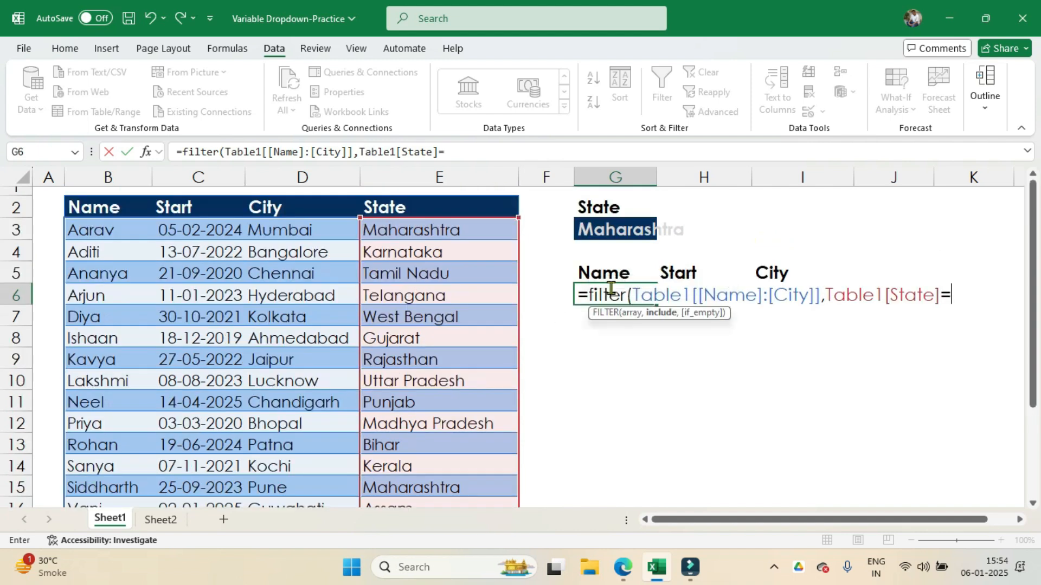
pyautogui.click(630, 228)
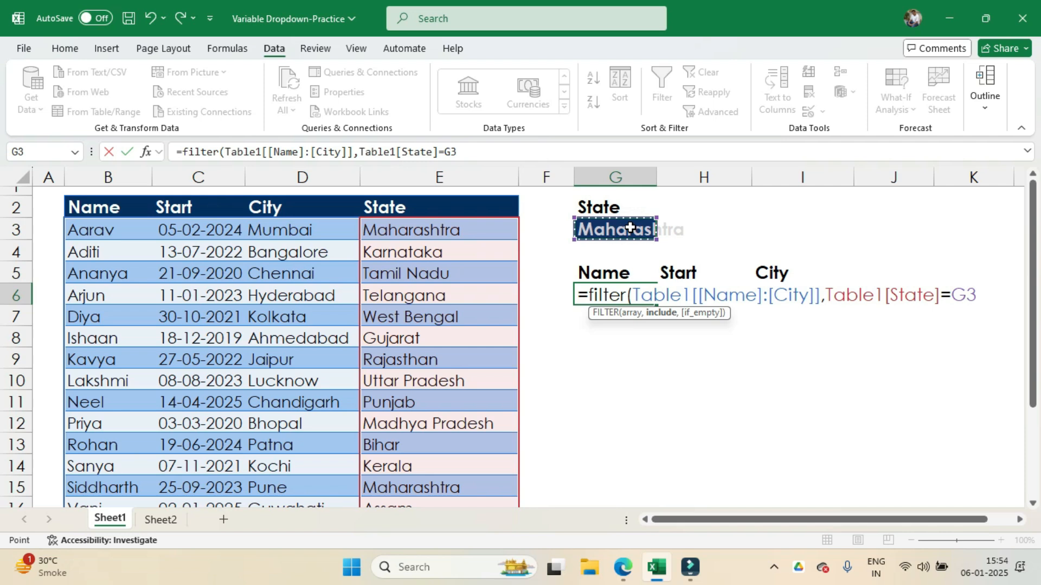
pyautogui.write(')')
pyautogui.press('Return')
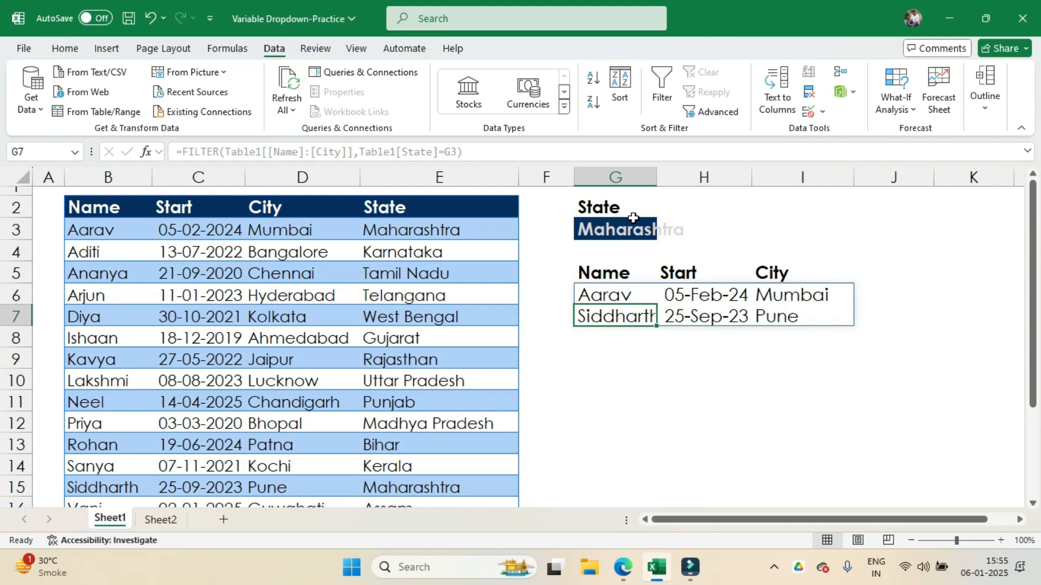
# Step: Test the State dropdown in G3 by choosing Gujarat and then Telangana
pyautogui.click(639, 228)
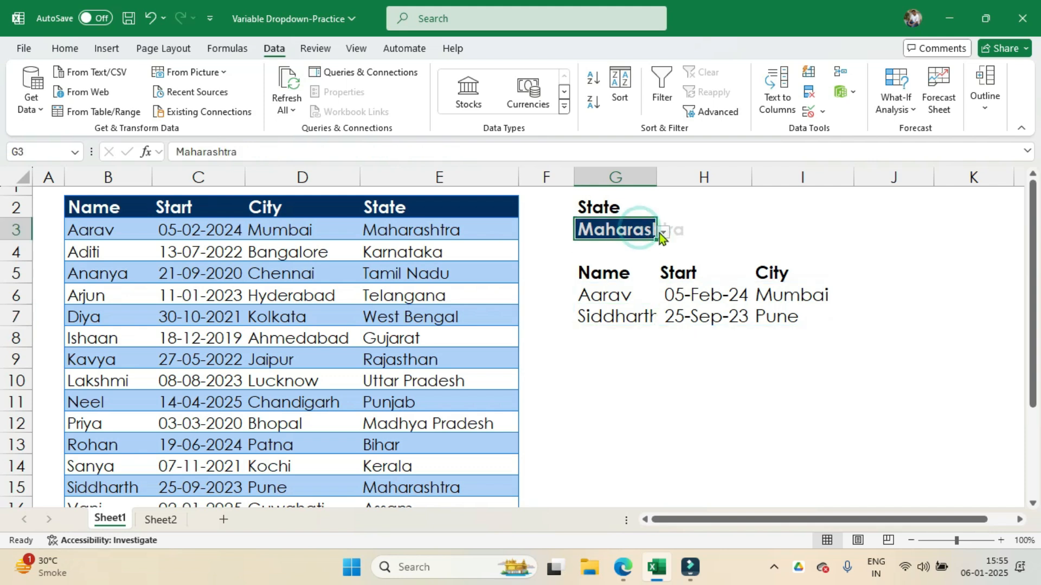
pyautogui.click(663, 233)
pyautogui.click(607, 312)
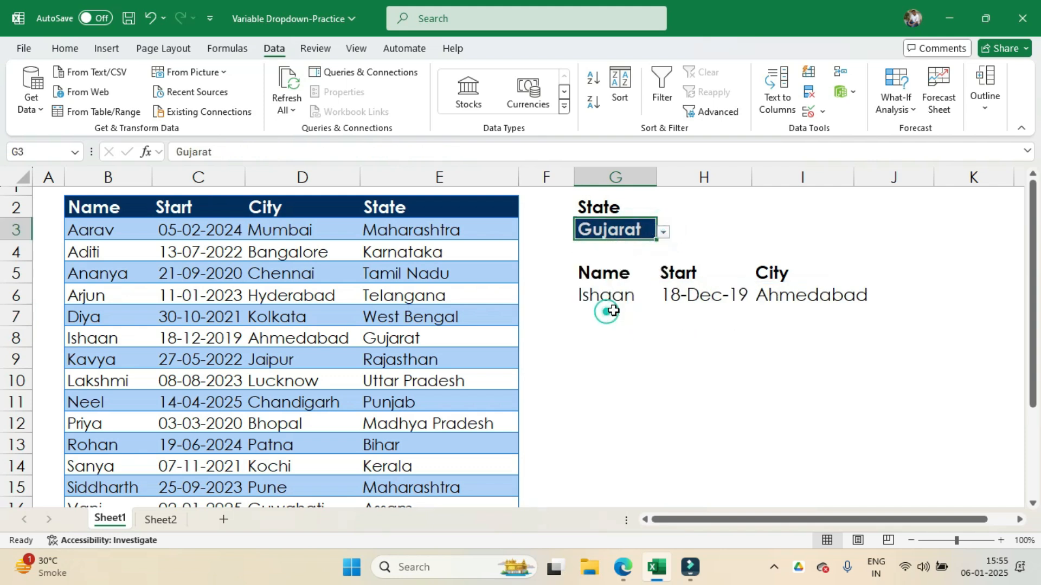
pyautogui.click(662, 233)
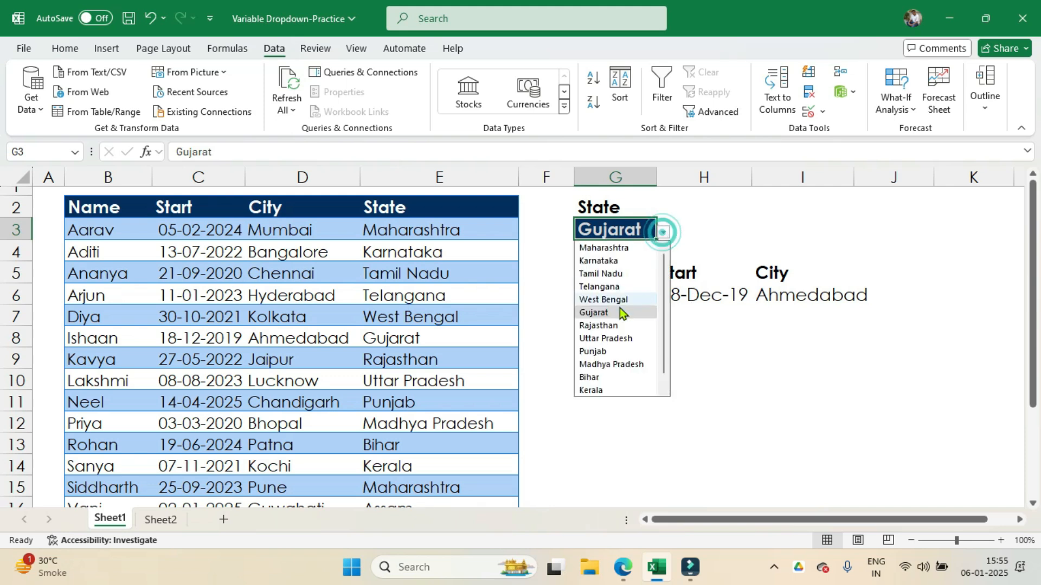
pyautogui.click(618, 288)
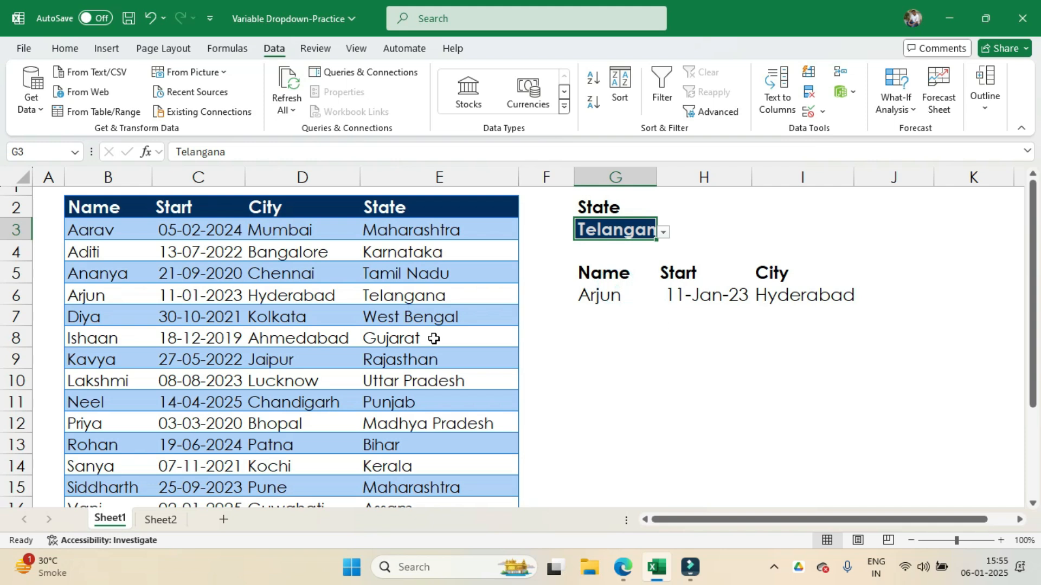
# Step: Unhide the hidden rows 21 to 29 below the table
pyautogui.scroll(-2, 434, 338)
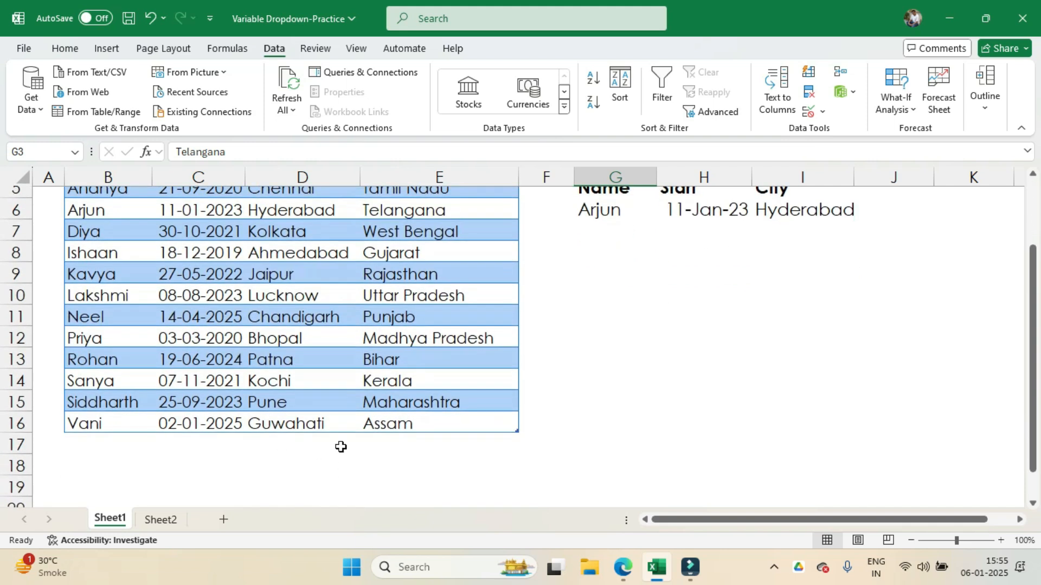
pyautogui.scroll(-2, 342, 441)
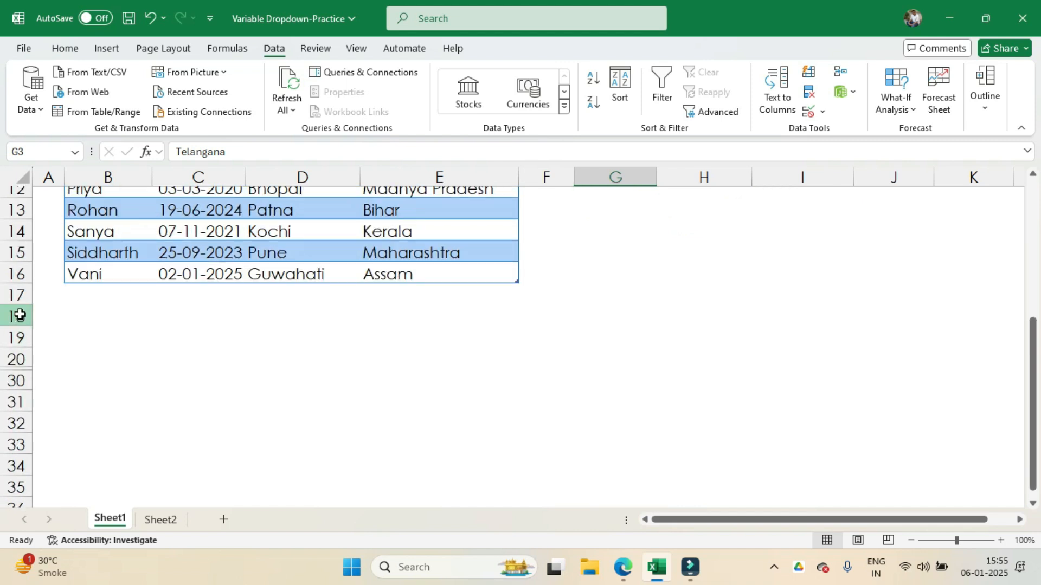
pyautogui.moveTo(19, 315); pyautogui.dragTo(13, 475)
pyautogui.scroll(4, 165, 329)
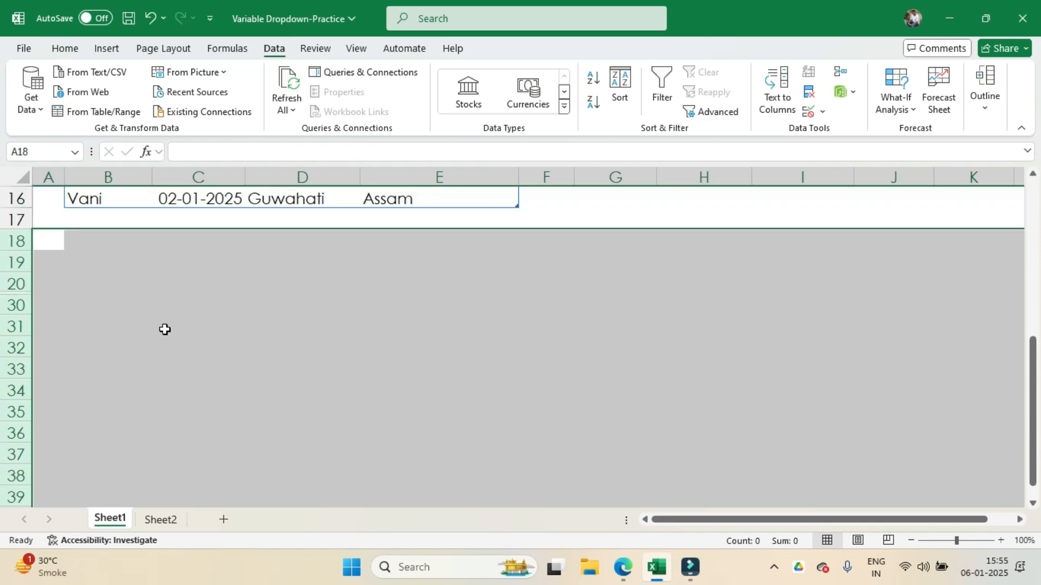
pyautogui.rightClick(163, 334)
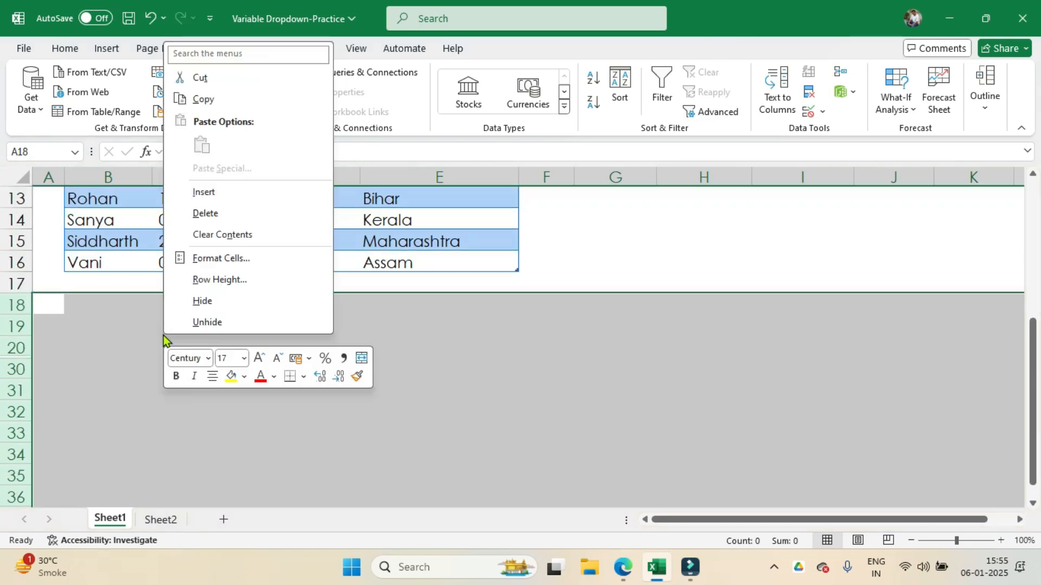
pyautogui.click(209, 322)
pyautogui.scroll(-1, 256, 327)
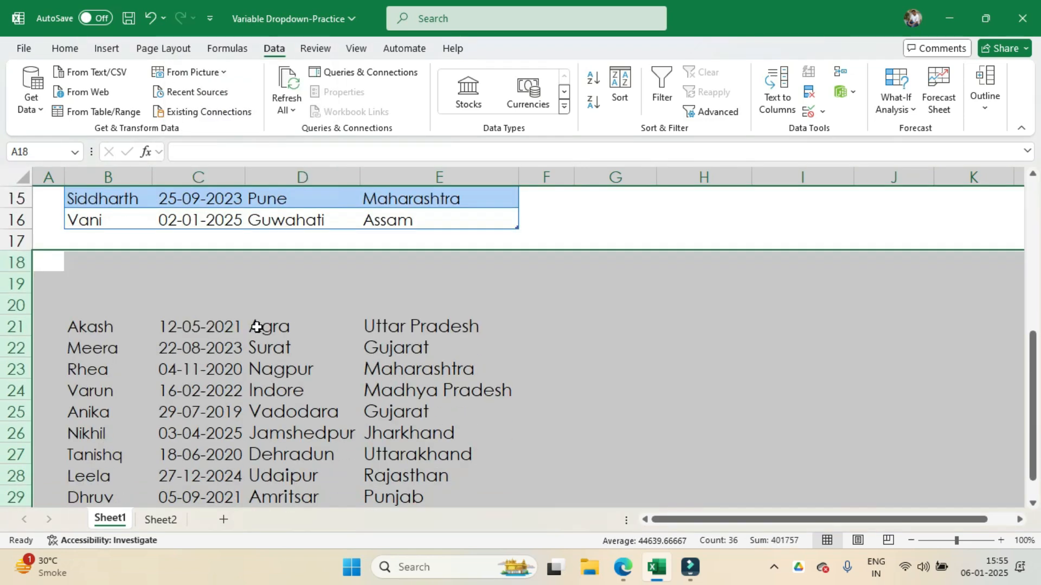
# Step: Move the additional records in B21:E29 up to B17, directly under the table's last row, so the table extends to include them
pyautogui.scroll(-1, 256, 327)
pyautogui.moveTo(105, 308); pyautogui.dragTo(406, 478)
pyautogui.scroll(1, 314, 326)
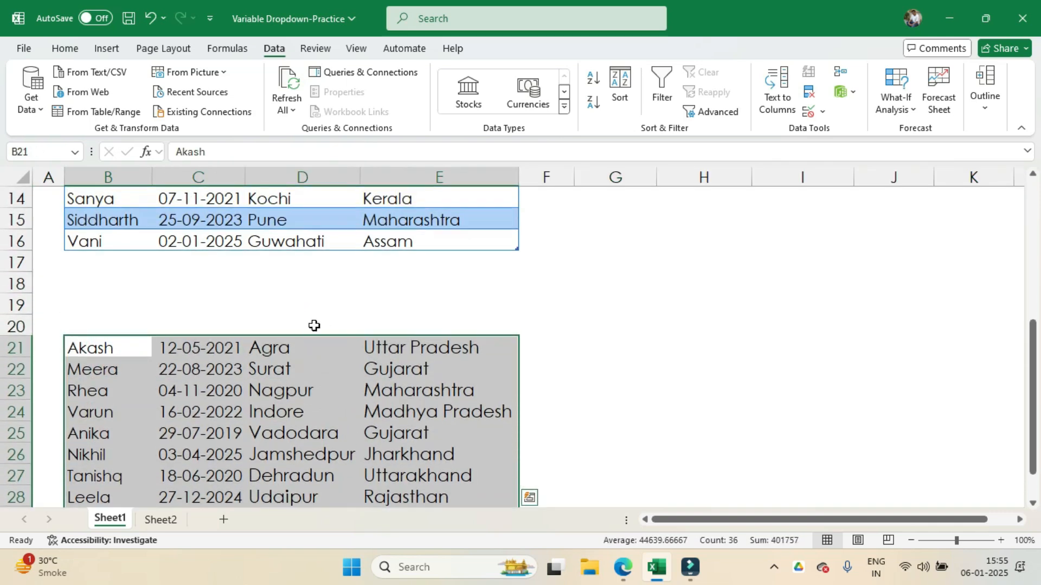
pyautogui.moveTo(314, 334); pyautogui.dragTo(314, 268)
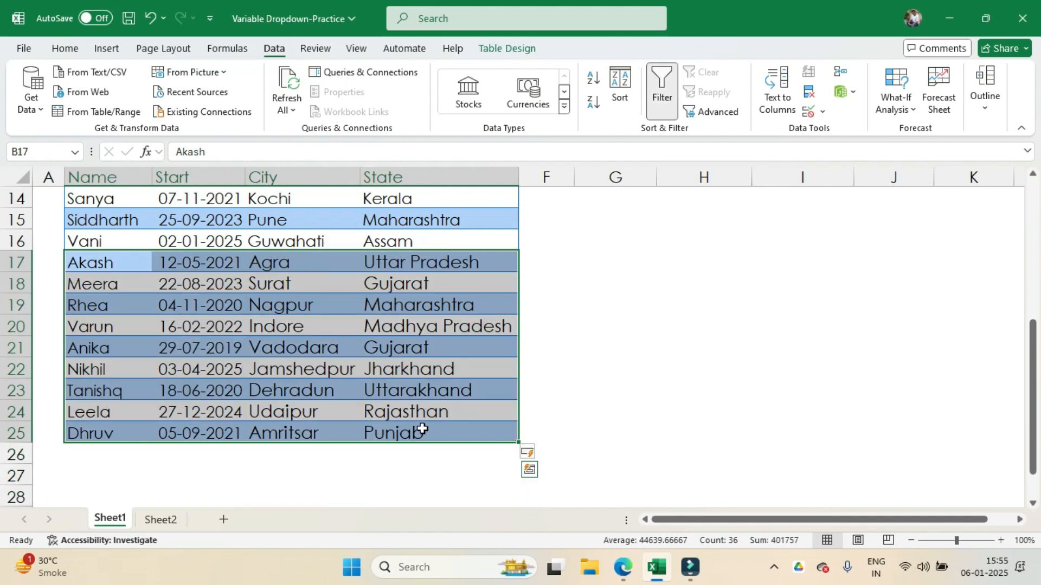
pyautogui.scroll(2, 428, 426)
pyautogui.scroll(-1, 448, 418)
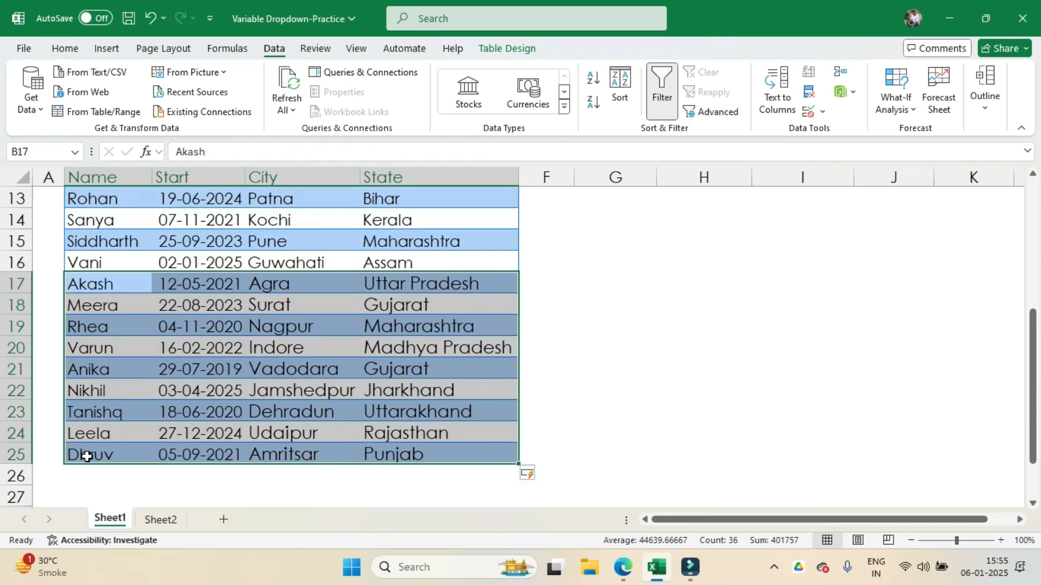
# Step: Choose Punjab in the State dropdown in G3 and compare the filtered results with the Punjab records in rows 11 and 25
pyautogui.scroll(2, 600, 420)
pyautogui.scroll(2, 600, 420)
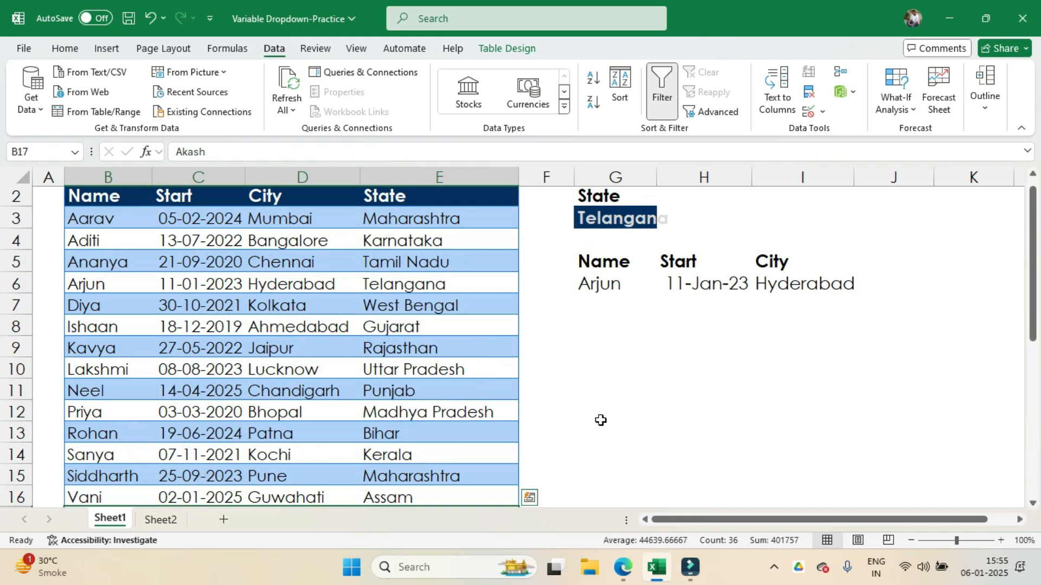
pyautogui.click(622, 222)
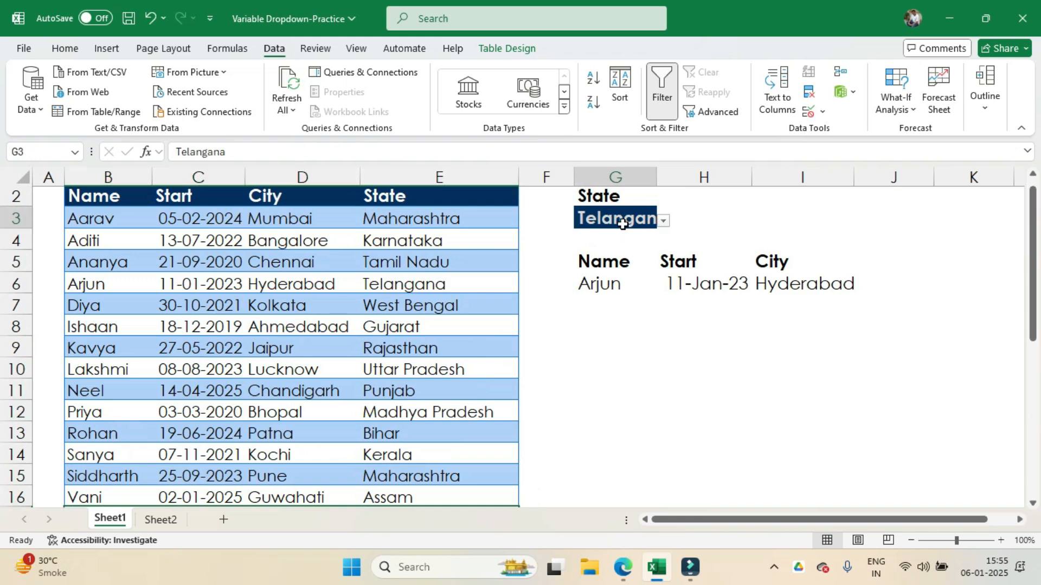
pyautogui.click(664, 223)
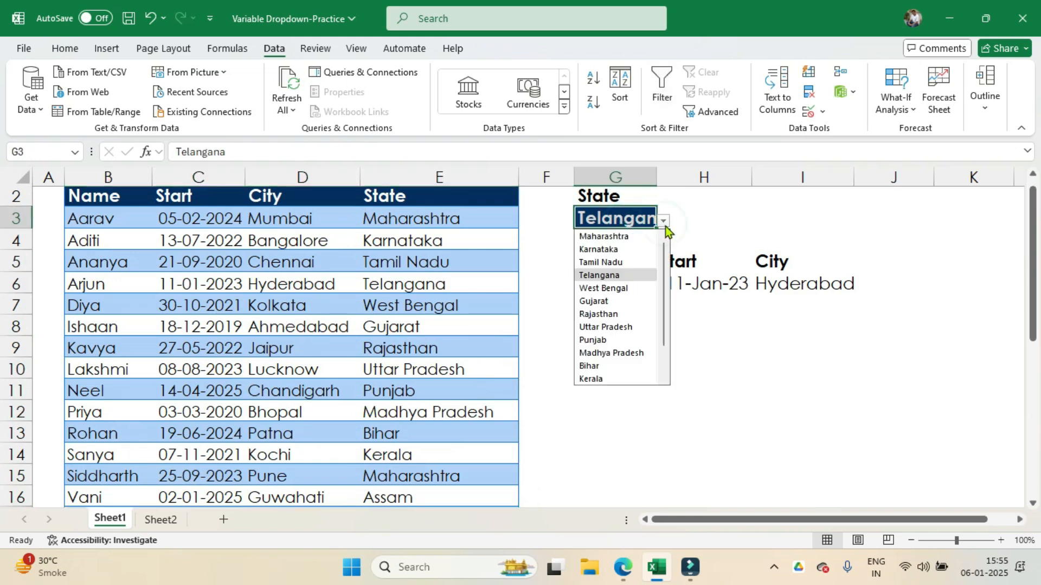
pyautogui.click(601, 338)
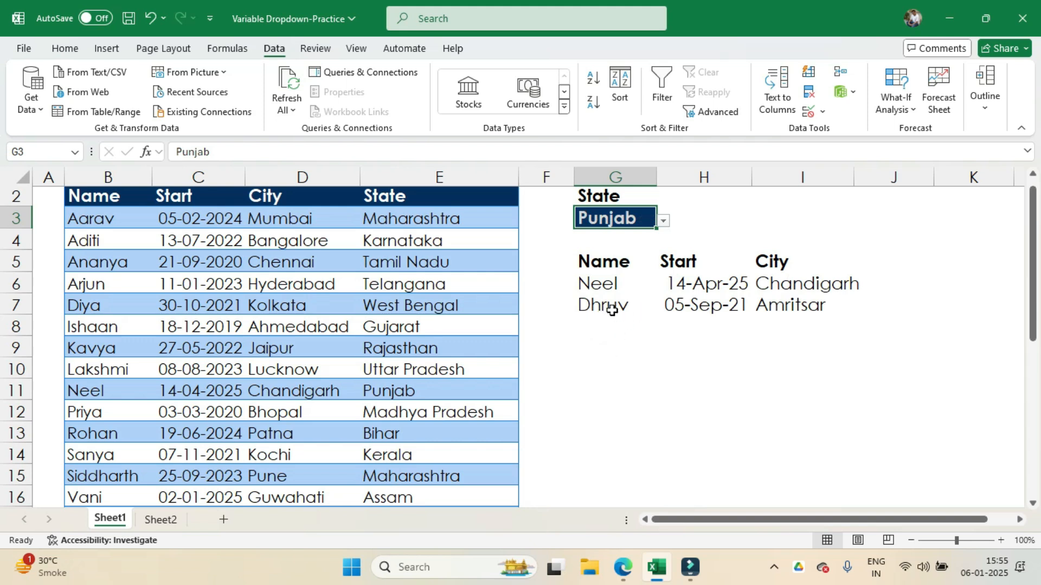
pyautogui.scroll(-2, 370, 378)
pyautogui.scroll(-3, 179, 488)
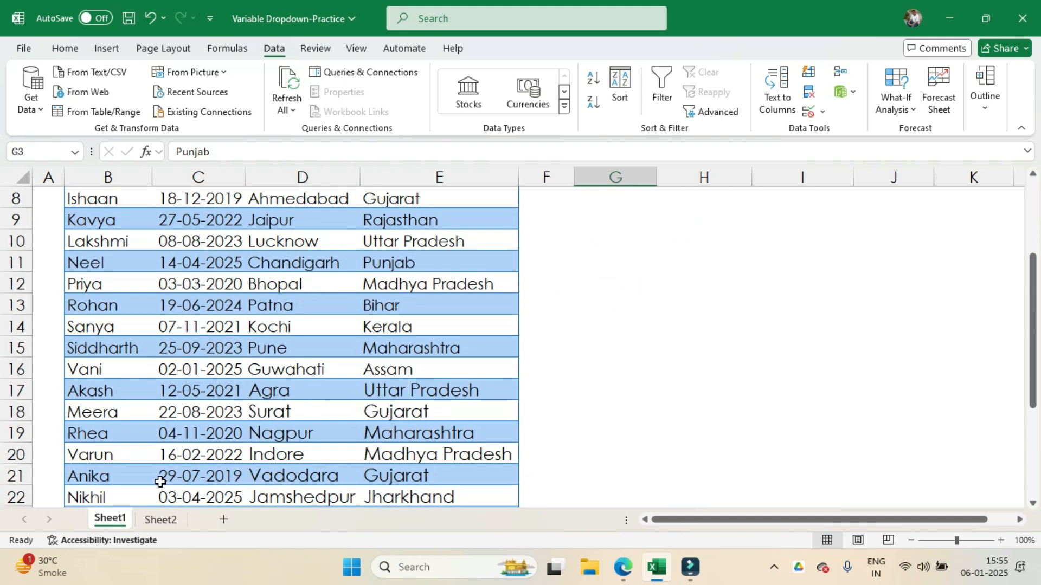
pyautogui.scroll(4, 609, 339)
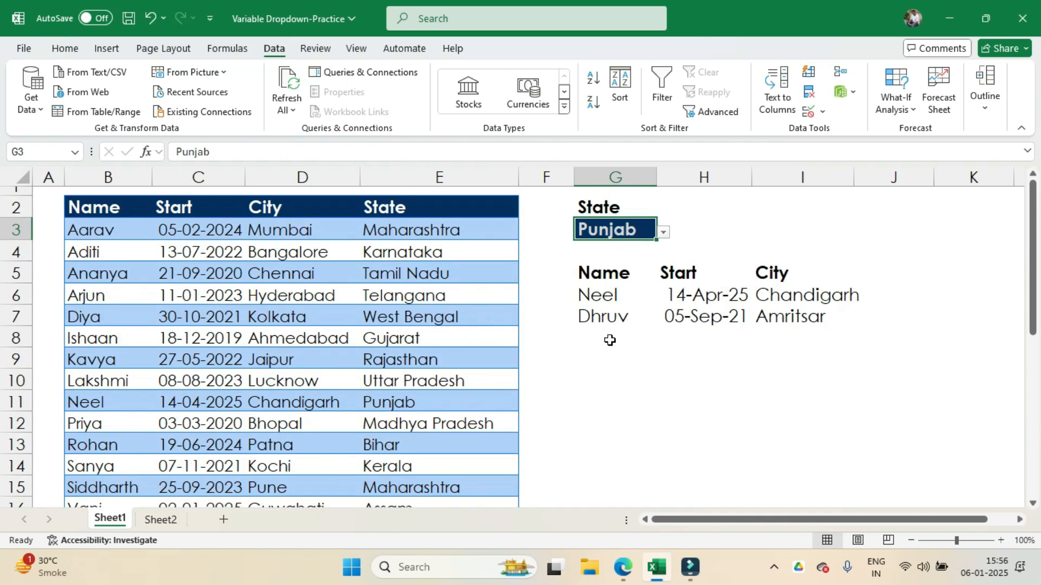
pyautogui.scroll(-4, 610, 340)
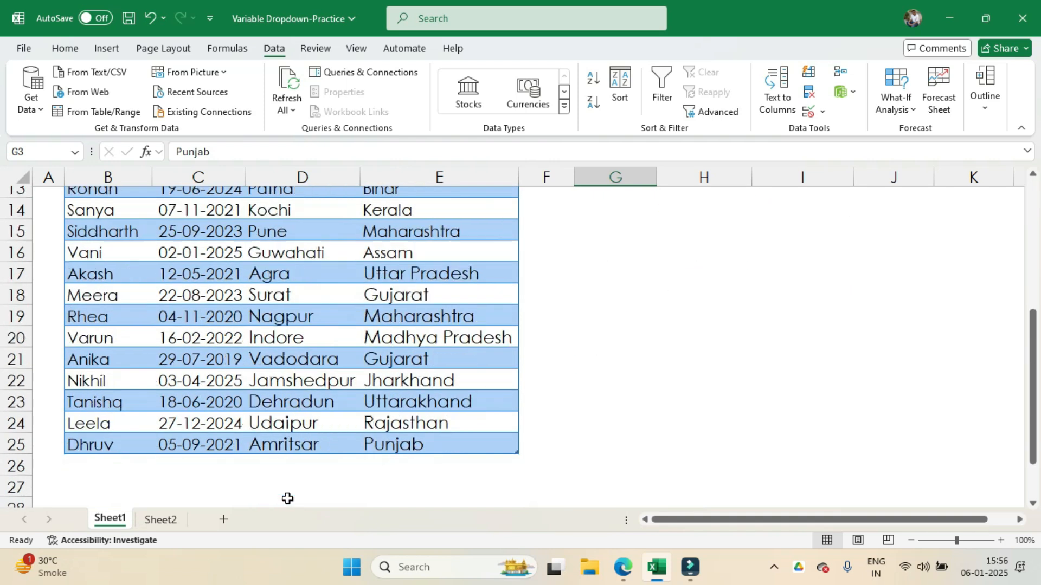
pyautogui.scroll(4, 569, 457)
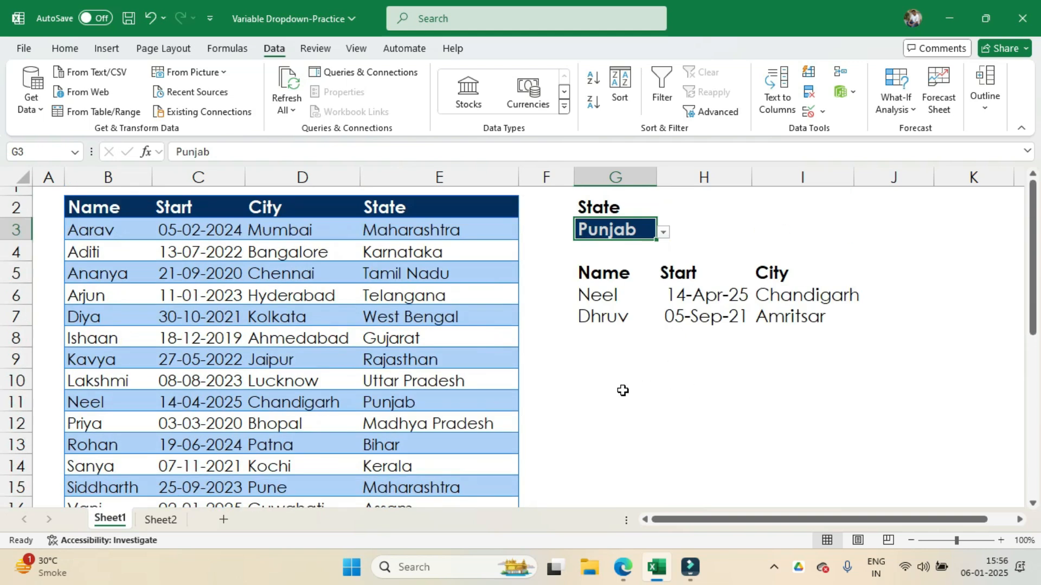